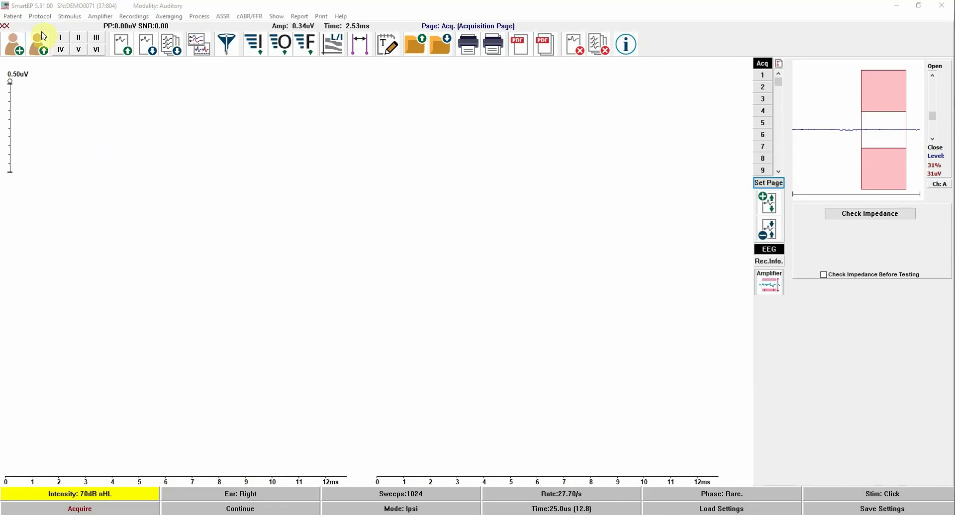
# - Switch the modality to Auditory ABR and accept its standard settings, giving a 21.10/s rate
pyautogui.click(41, 16)
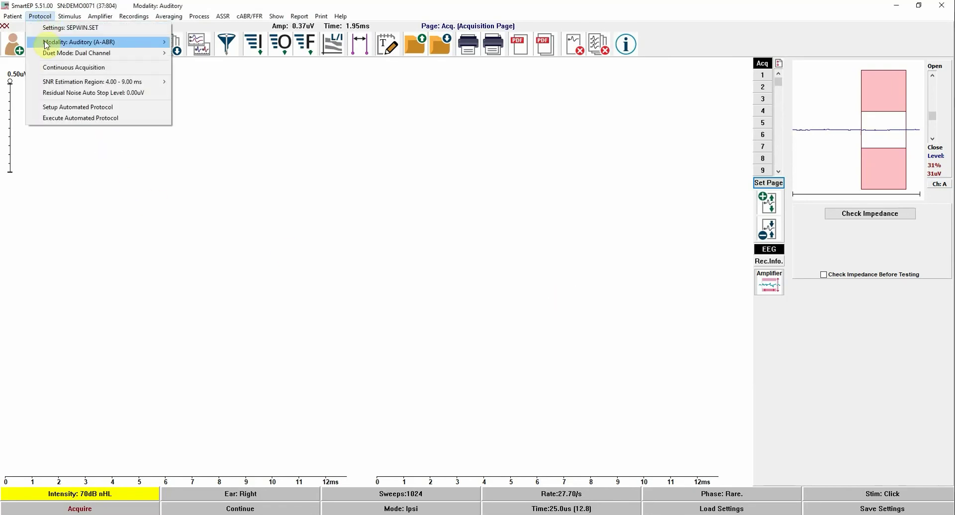
pyautogui.moveTo(46, 44)
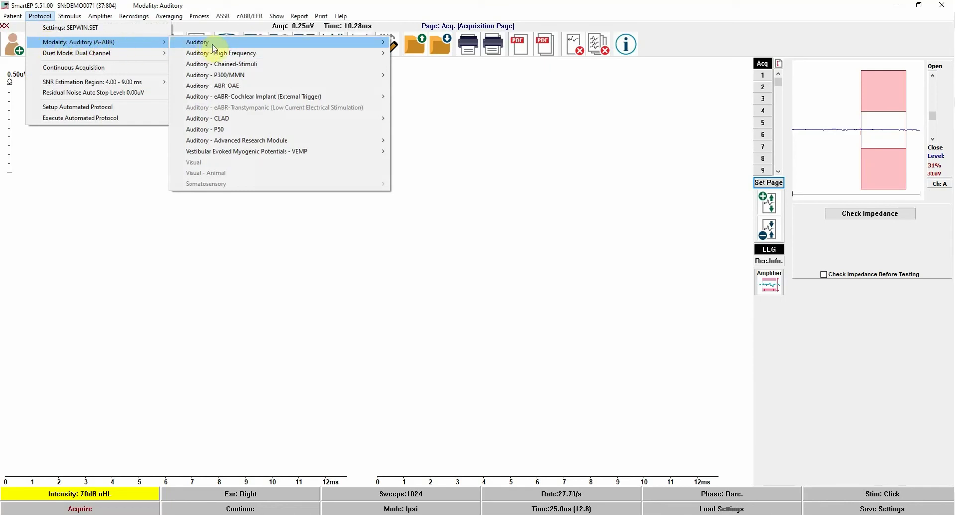
pyautogui.moveTo(384, 43)
pyautogui.click(409, 54)
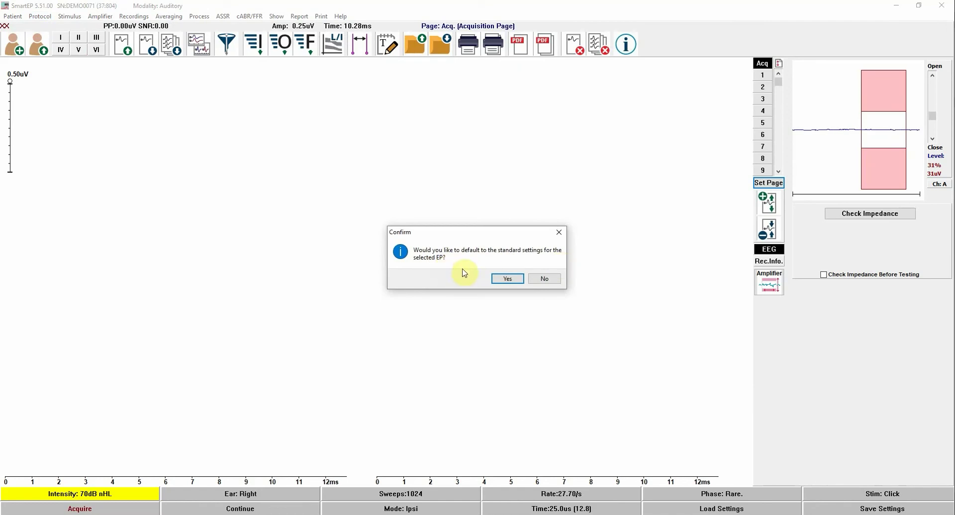
pyautogui.click(506, 280)
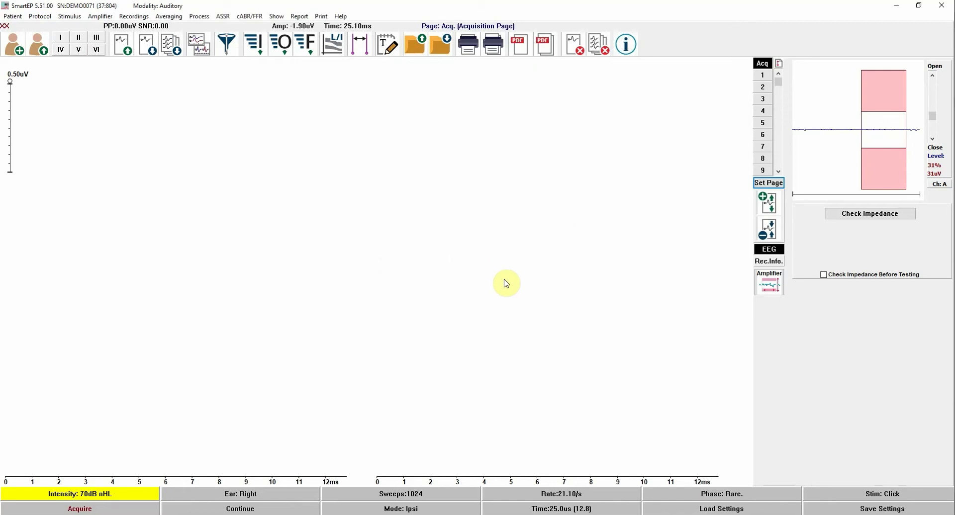
pyautogui.click(43, 18)
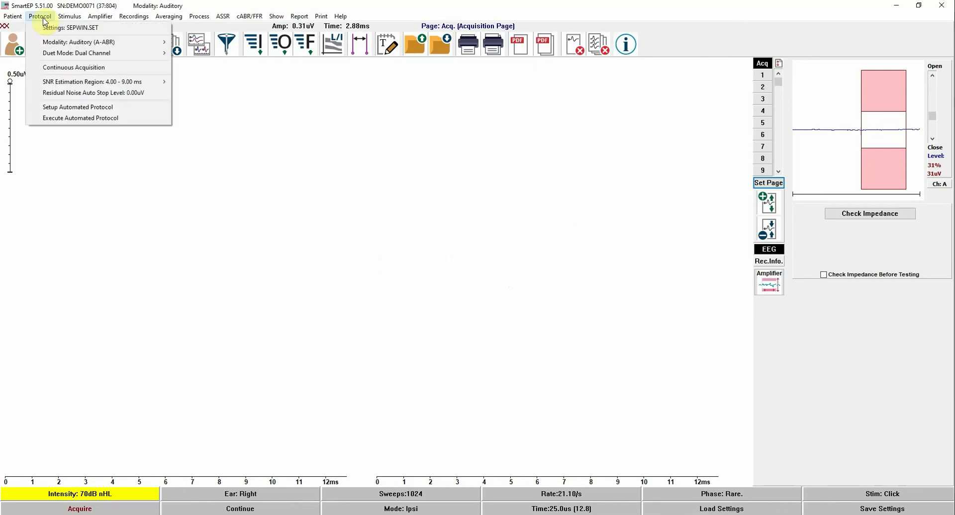
pyautogui.moveTo(55, 53)
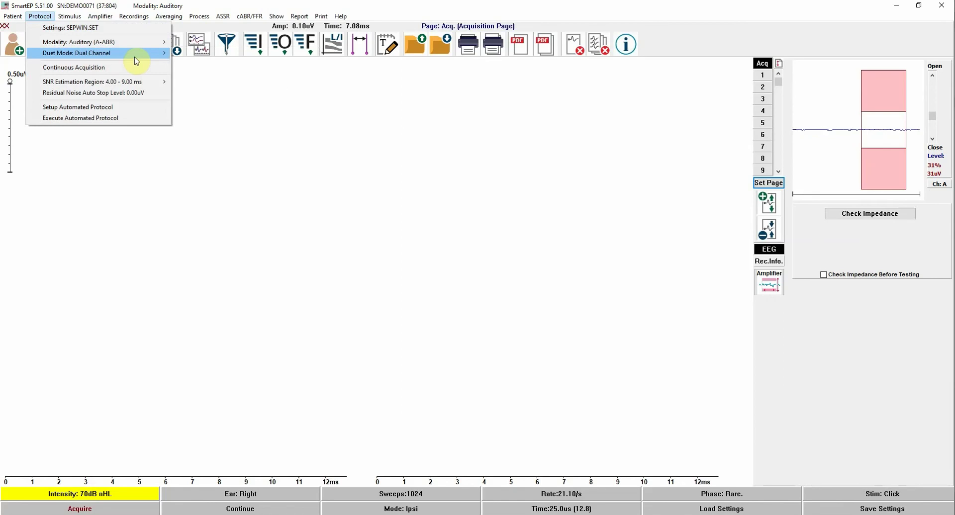
pyautogui.moveTo(158, 53)
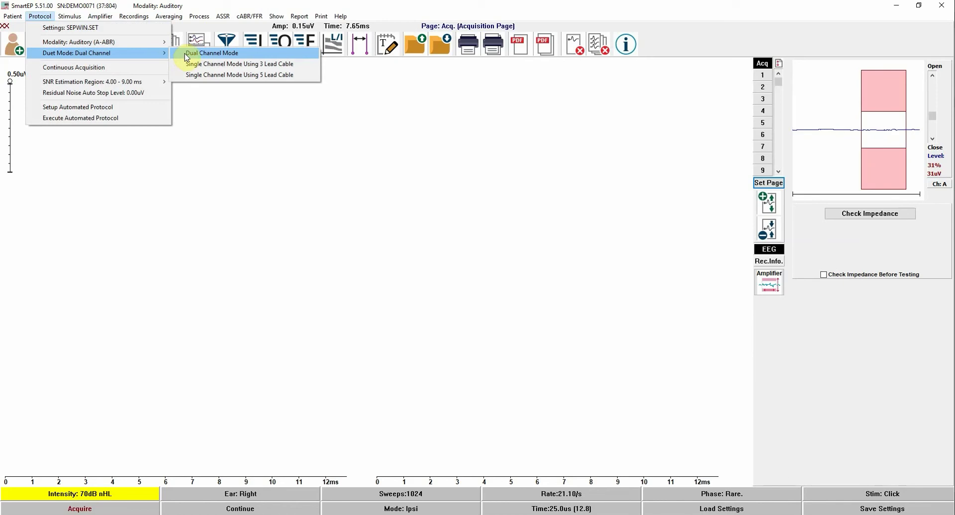
pyautogui.click(186, 54)
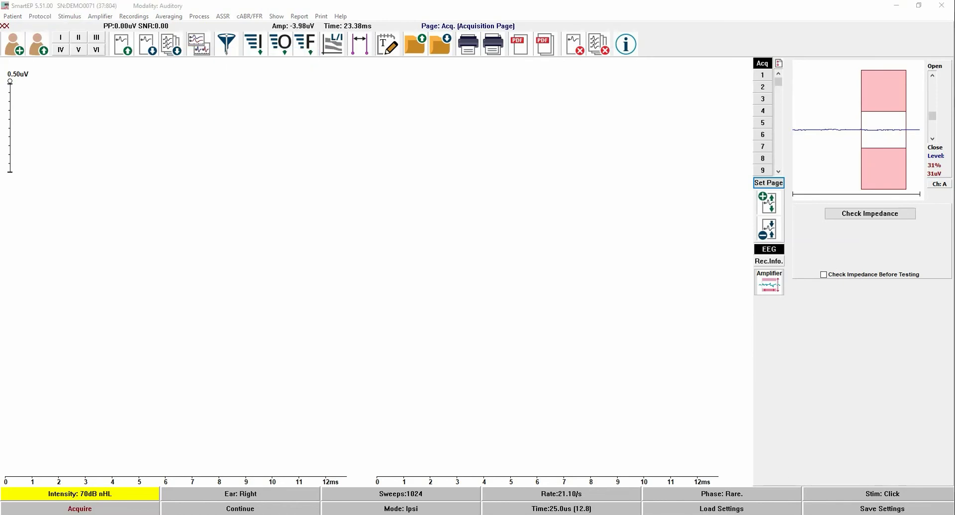
# - Set the SNR calculation region to start at 4.00 ms and end at 9.00 ms
pyautogui.click(48, 17)
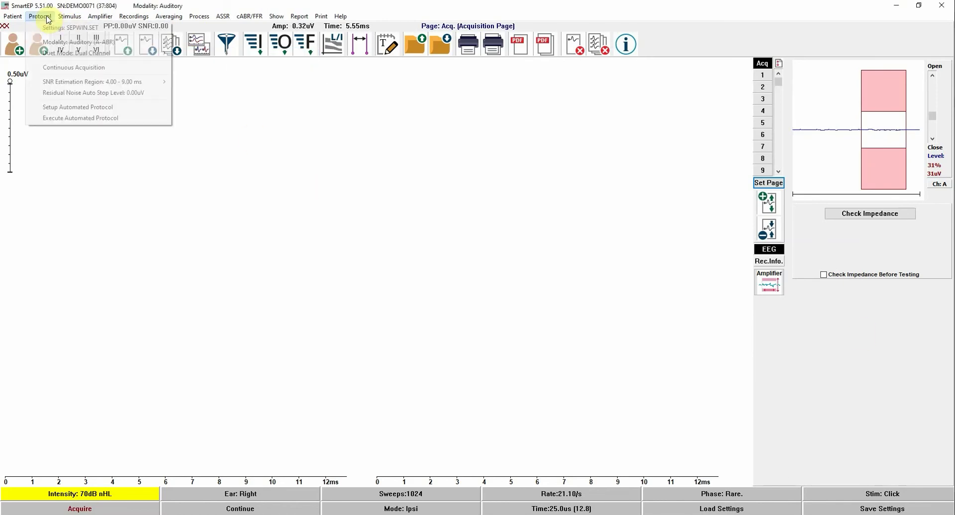
pyautogui.moveTo(59, 82)
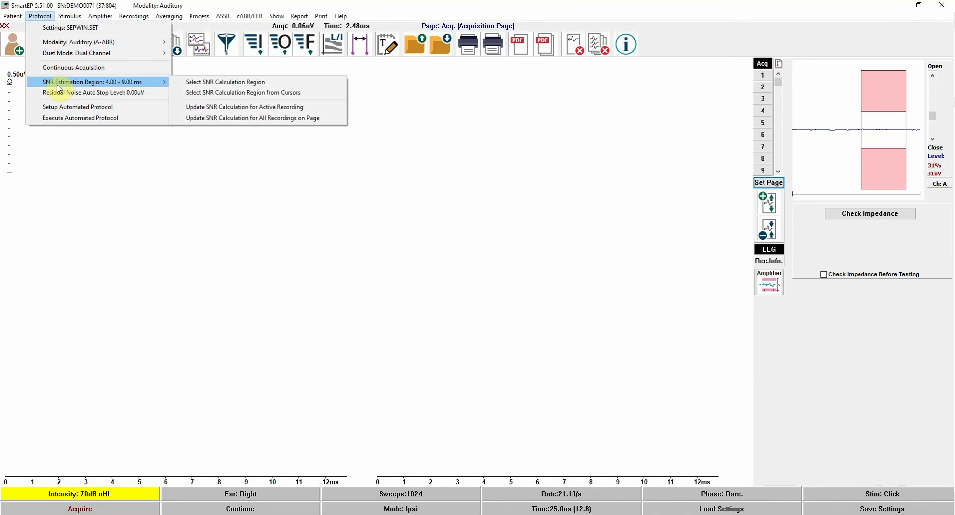
pyautogui.click(205, 83)
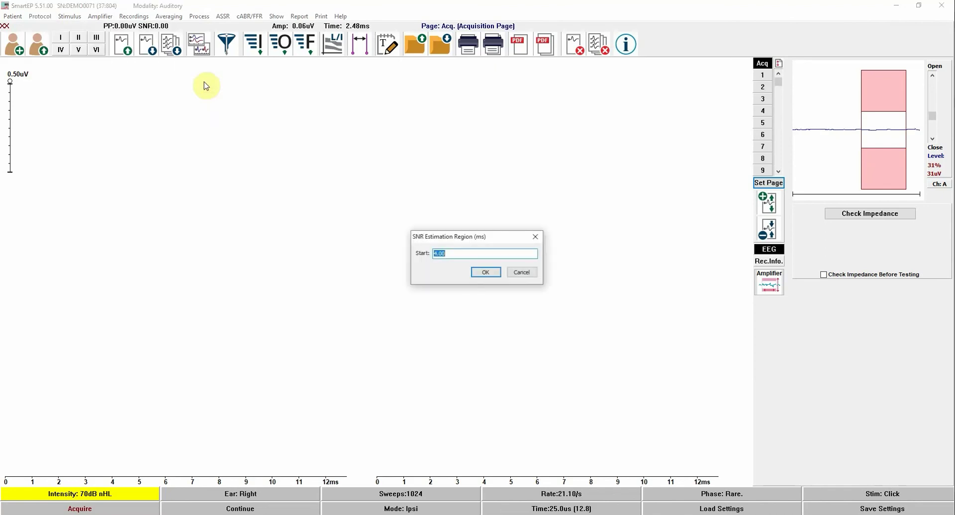
pyautogui.click(491, 273)
pyautogui.click(437, 254)
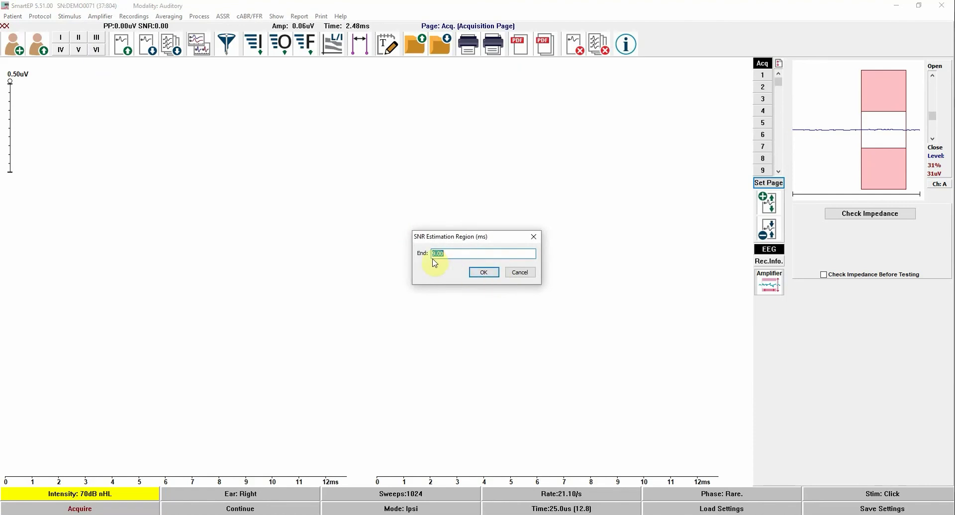
pyautogui.click(484, 273)
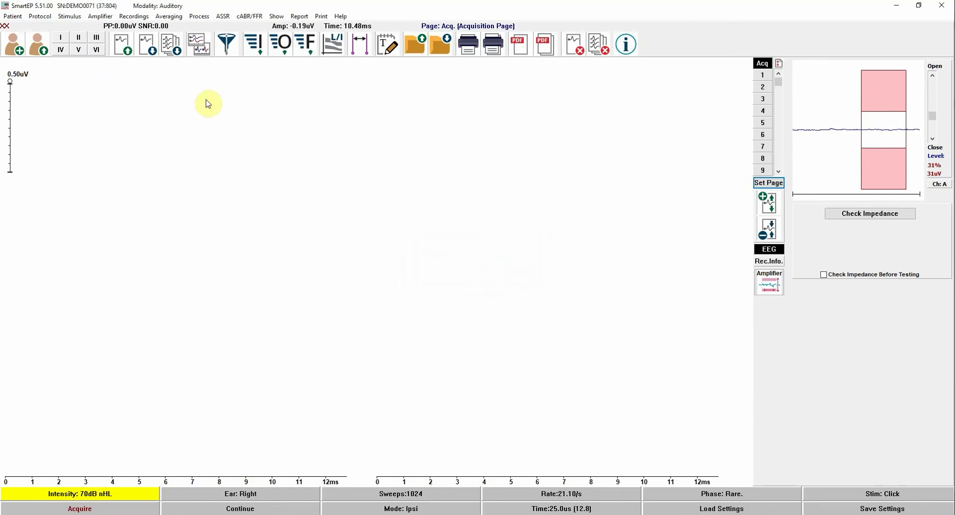
# - Turn on block averaging in blocks of 10 sweeps
pyautogui.click(169, 16)
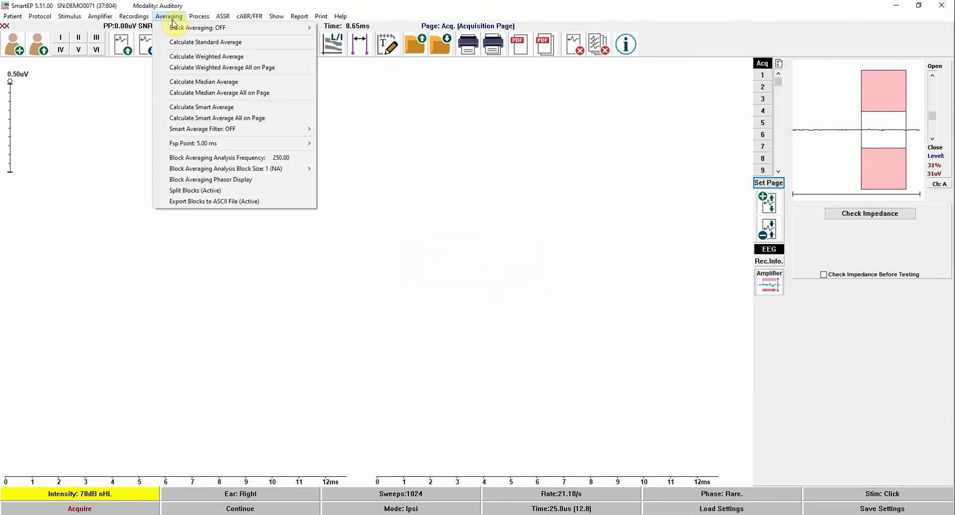
pyautogui.moveTo(177, 28)
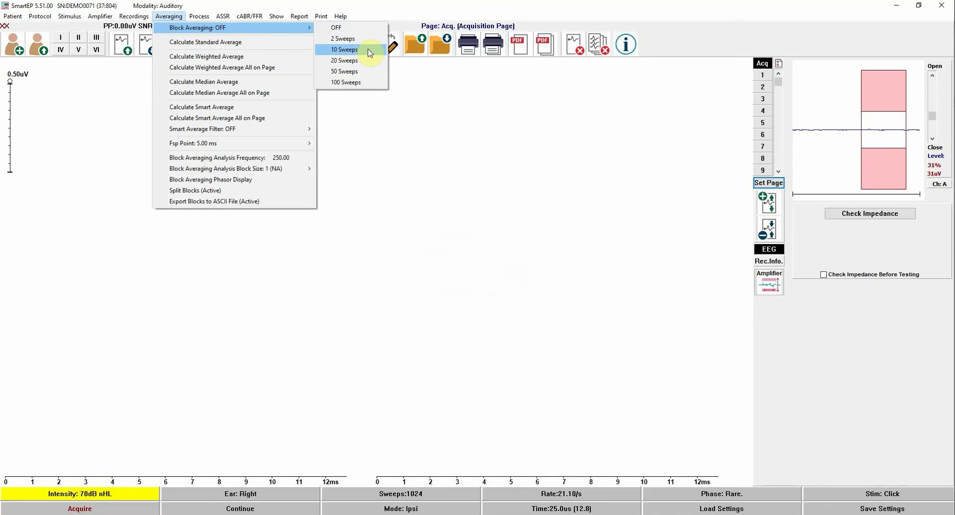
pyautogui.click(370, 50)
# - Keep the Fsp point time at 5.00 ms
pyautogui.click(172, 18)
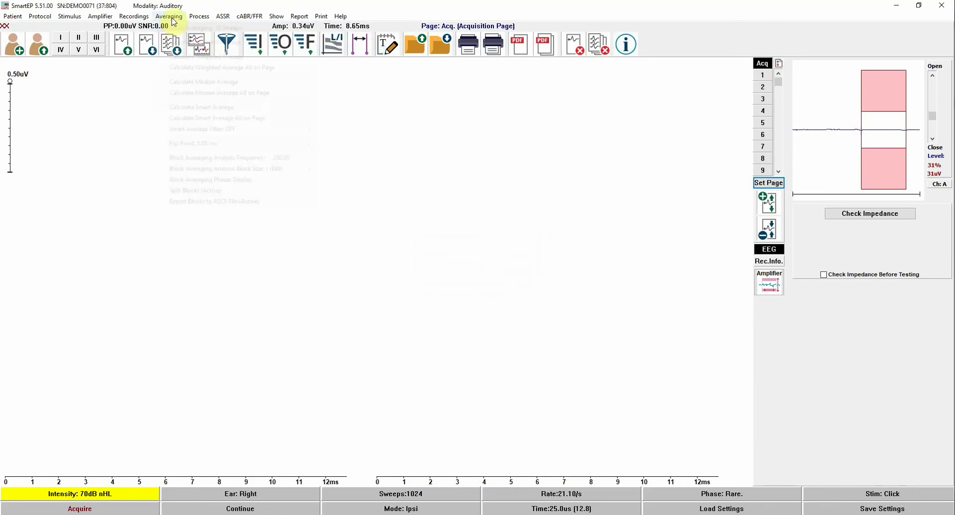
pyautogui.moveTo(189, 145)
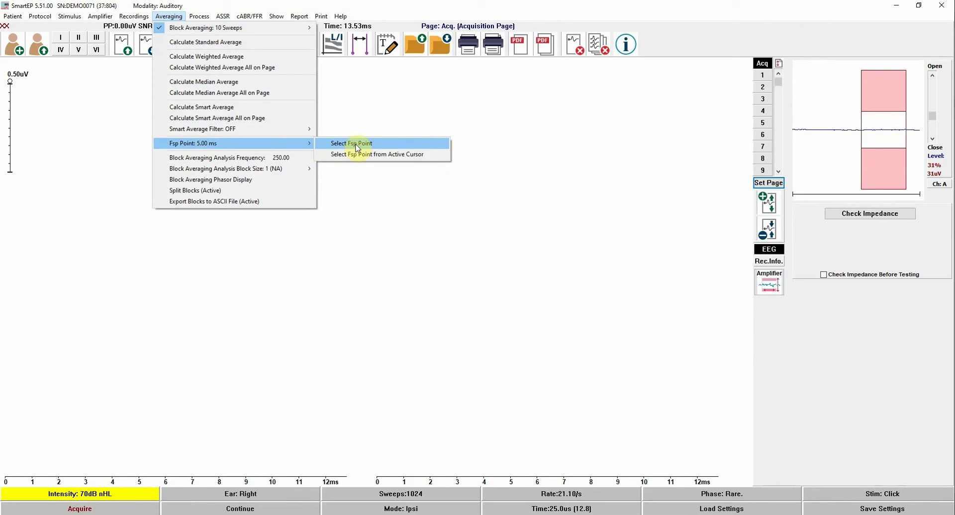
pyautogui.click(357, 146)
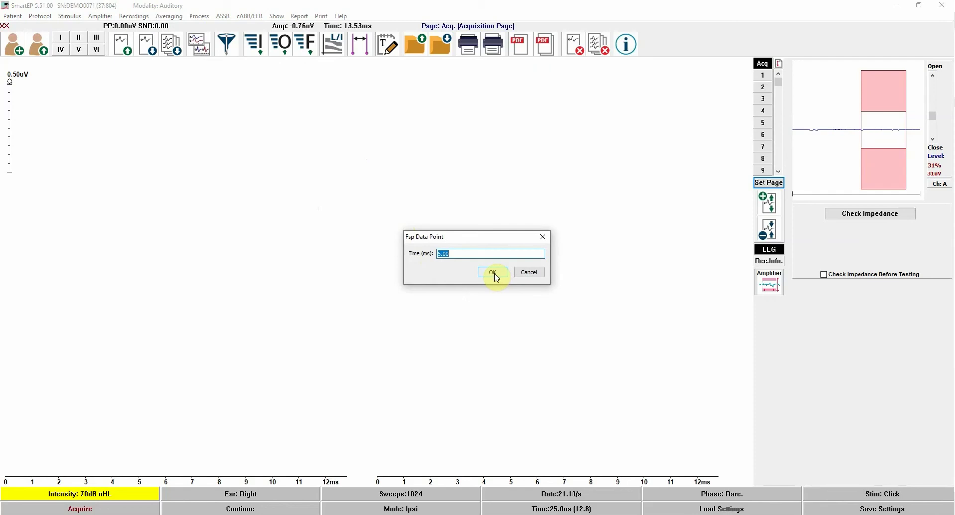
pyautogui.click(493, 272)
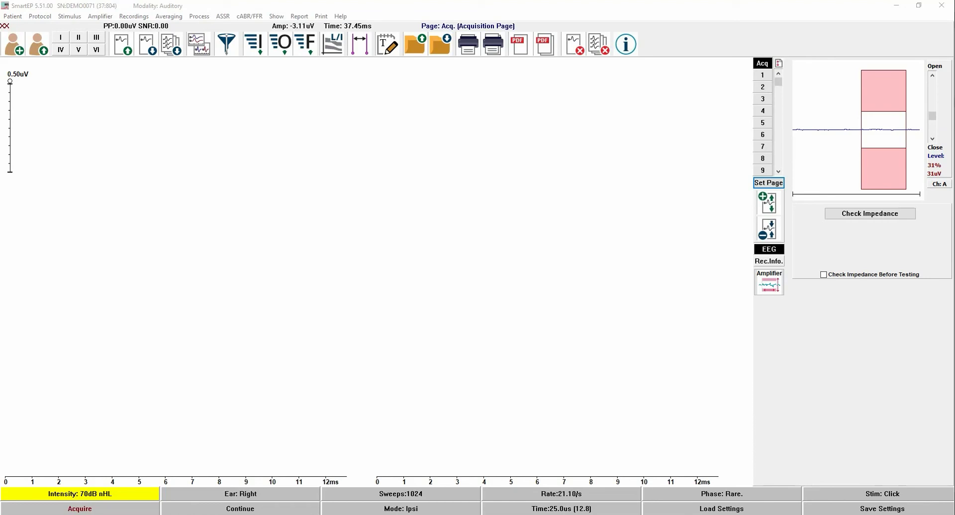
# - Set the stimulus intensity to 75 dB nHL and the test ear to Right
pyautogui.click(141, 499)
pyautogui.write('7')
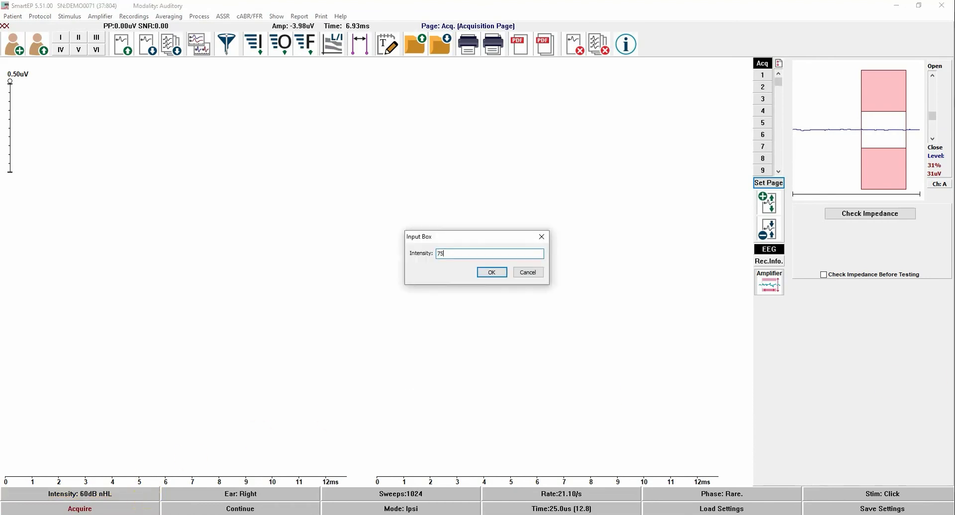
pyautogui.write('5')
pyautogui.press('Return')
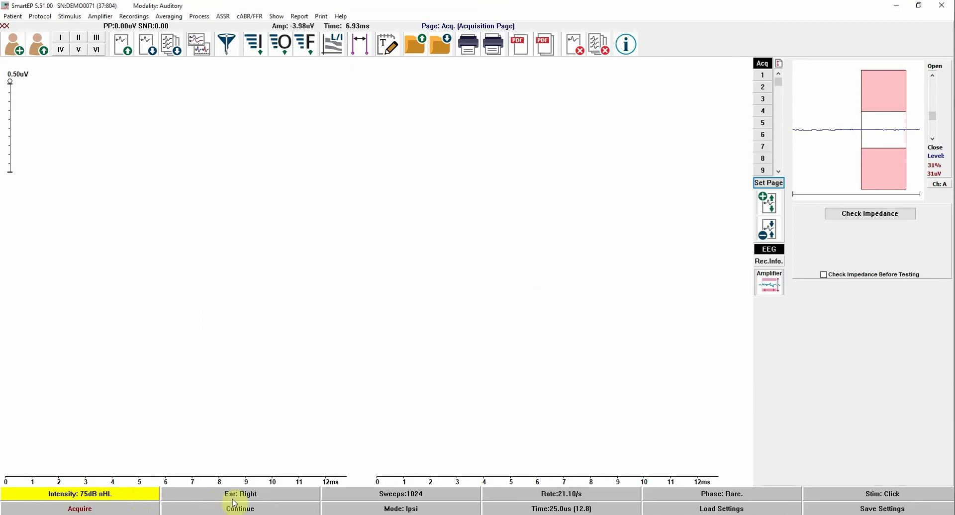
pyautogui.click(263, 497)
pyautogui.click(267, 499)
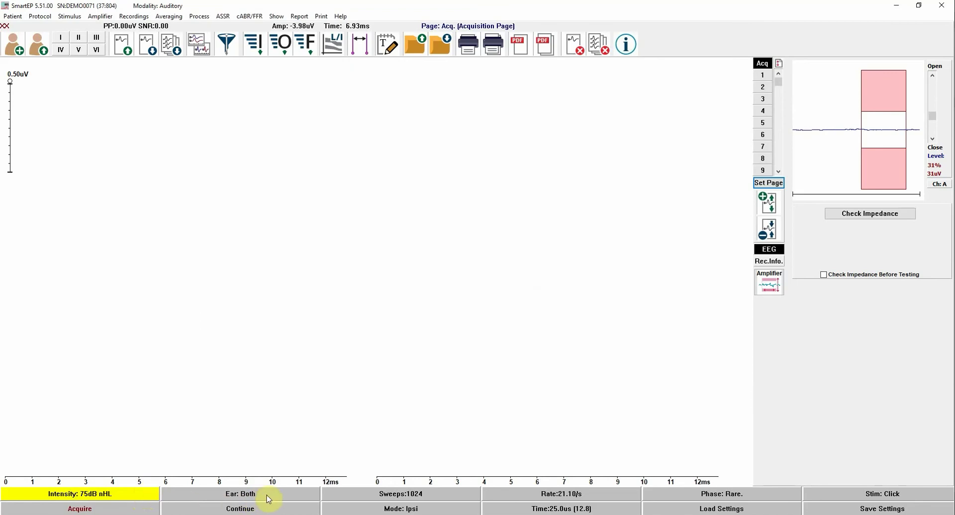
pyautogui.click(268, 499)
# - Cycle the recording mode until it reads Both
pyautogui.click(469, 510)
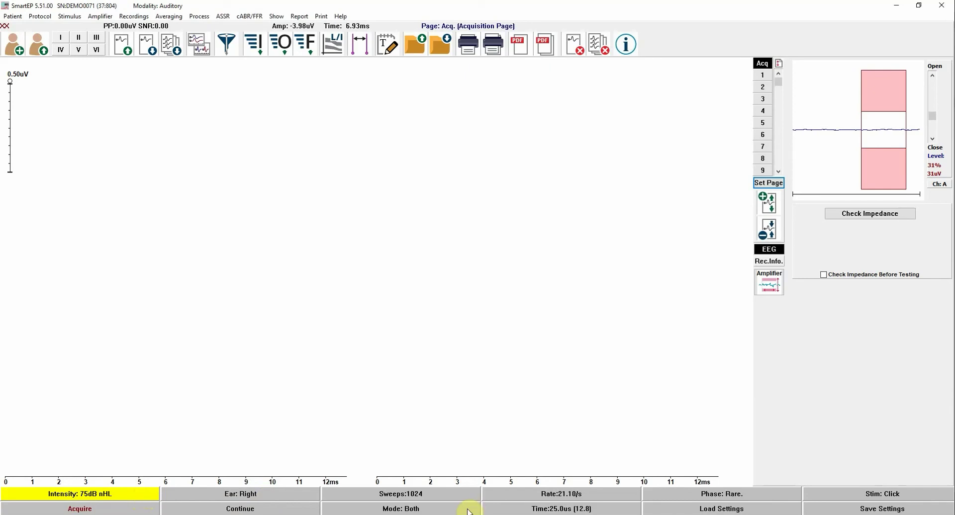
pyautogui.click(469, 511)
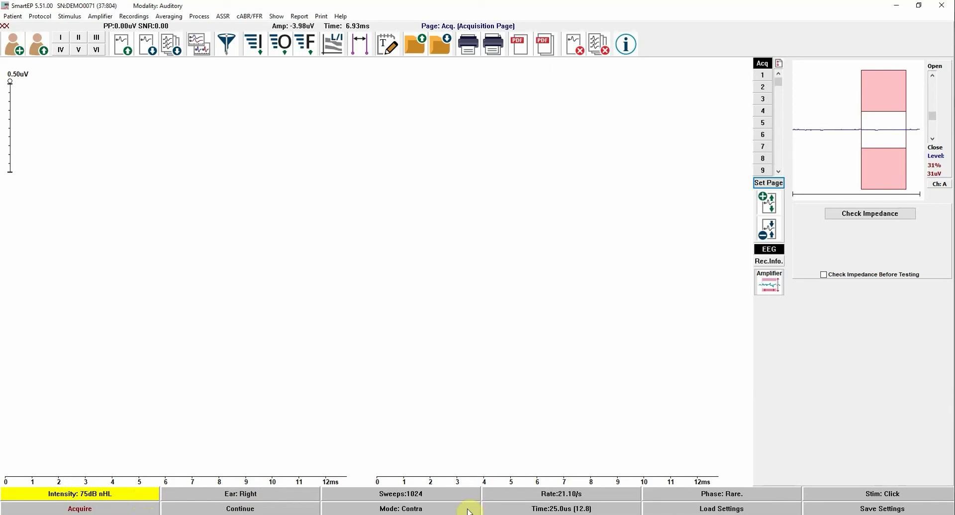
pyautogui.click(426, 513)
pyautogui.click(426, 512)
# - Return the recording mode to Ipsi and set 2048 sweeps to acquire
pyautogui.click(425, 510)
pyautogui.click(426, 510)
pyautogui.doubleClick(430, 498)
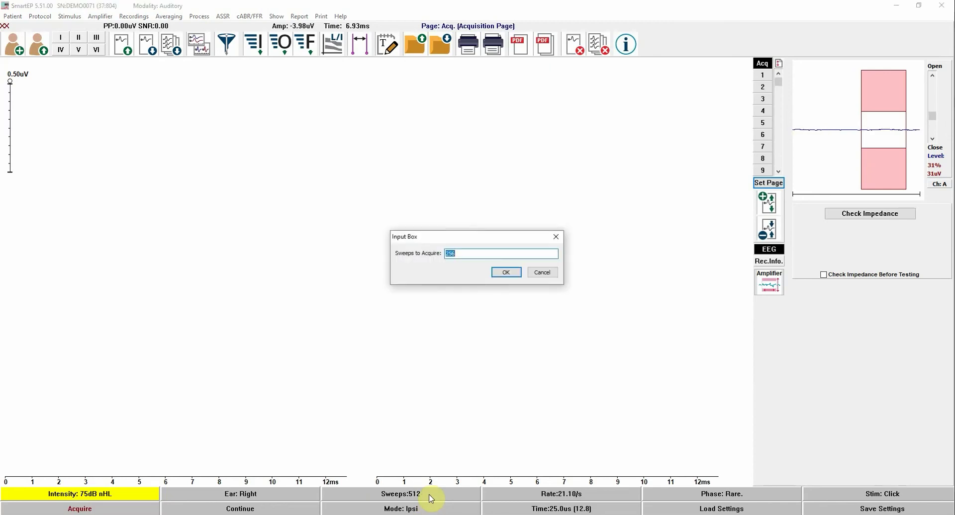
pyautogui.write('2048')
pyautogui.press('Return')
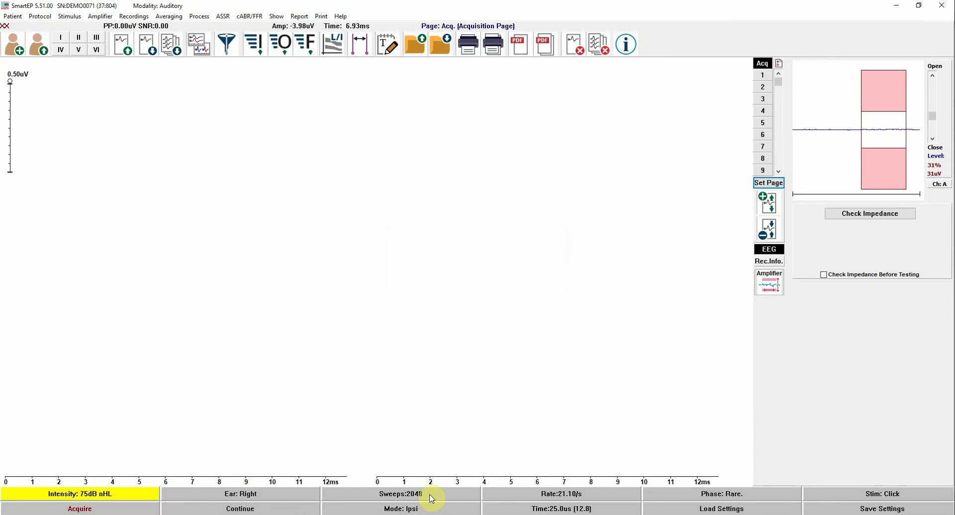
# - Set the stimulation rate to 27.70/s
pyautogui.click(584, 497)
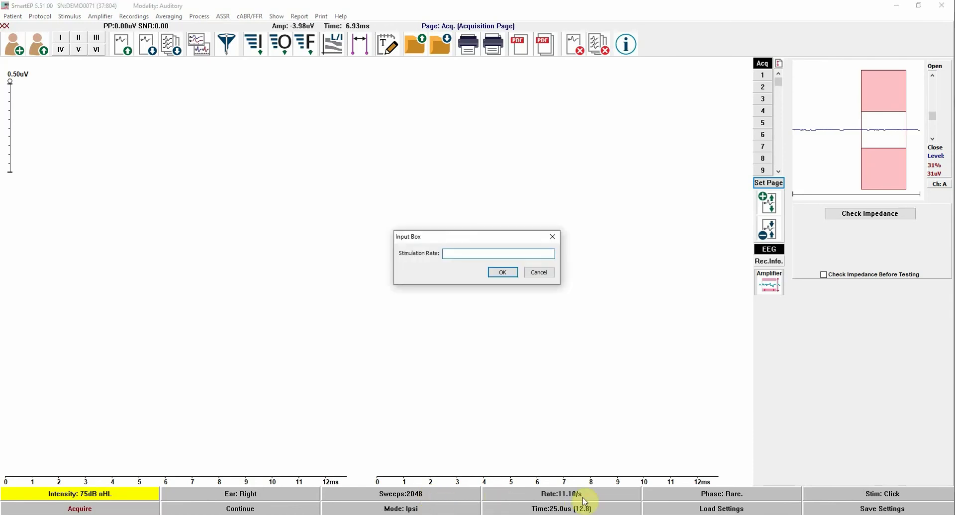
pyautogui.write('27.')
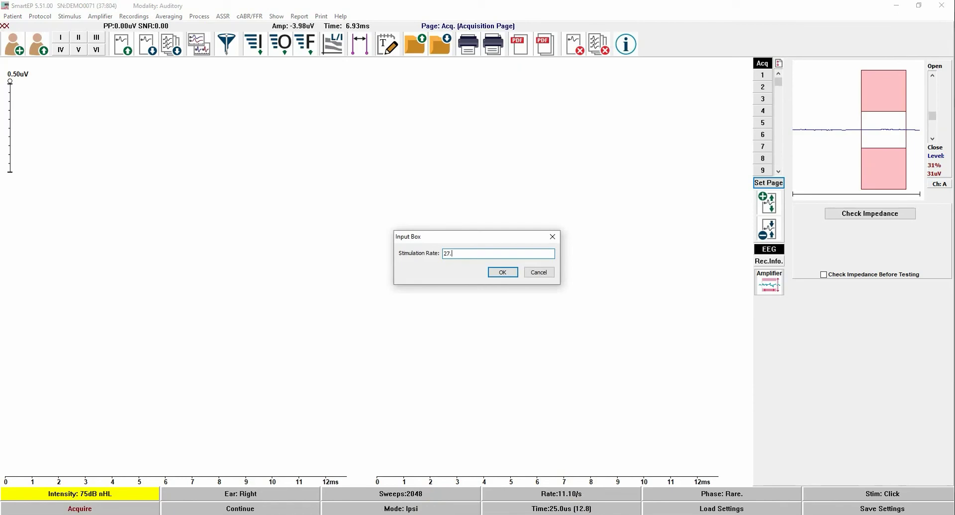
pyautogui.write('7')
pyautogui.press('Return')
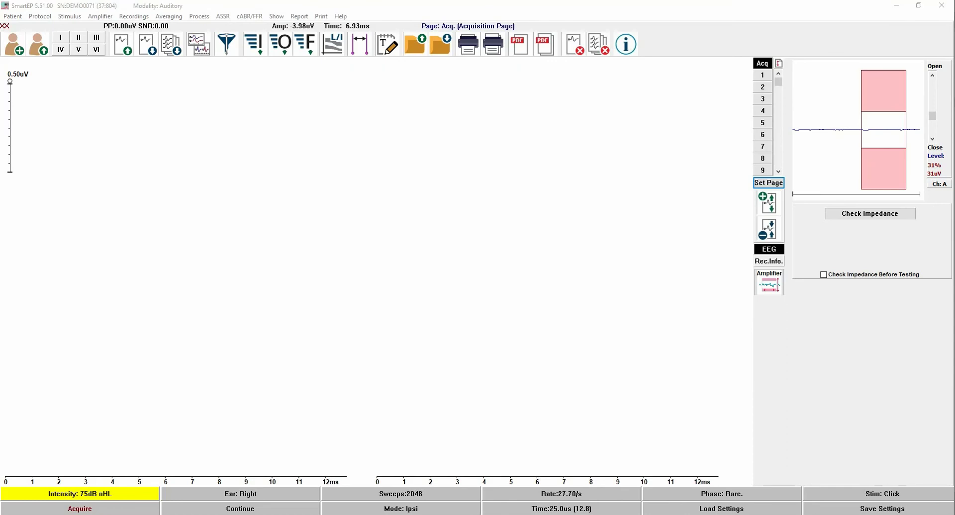
pyautogui.click(760, 497)
pyautogui.click(760, 497)
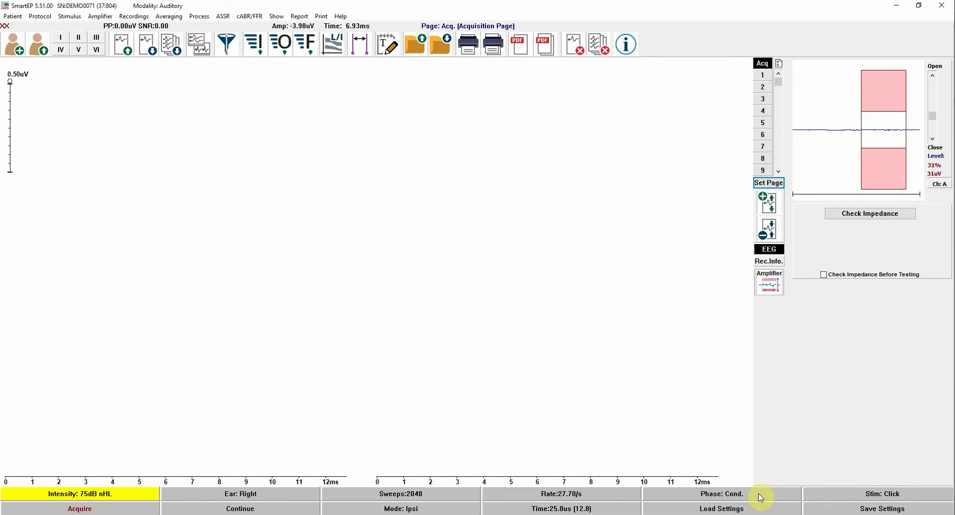
pyautogui.click(759, 497)
pyautogui.click(760, 497)
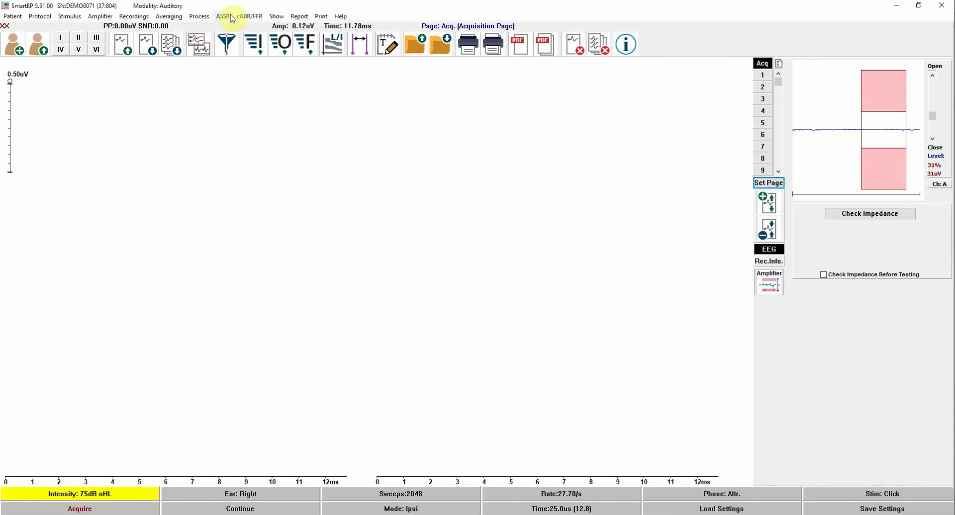
pyautogui.click(198, 16)
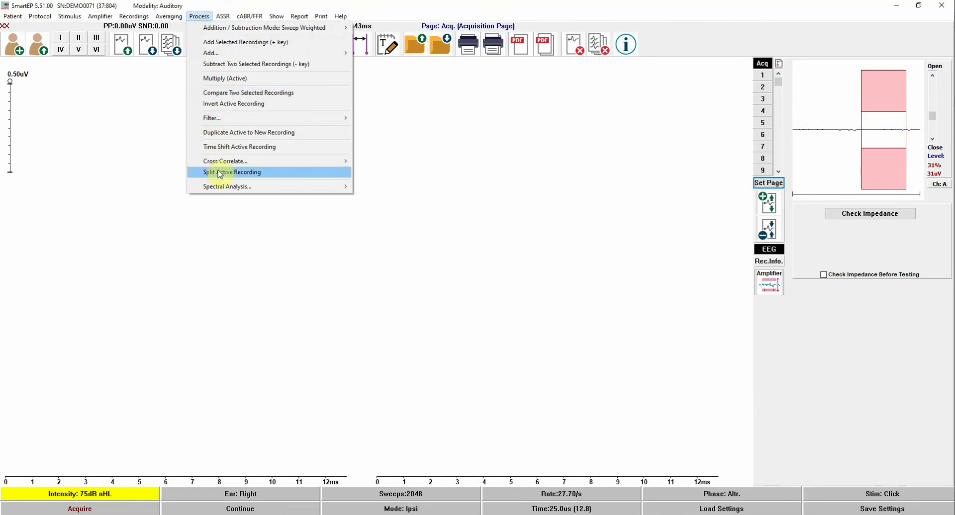
pyautogui.click(725, 451)
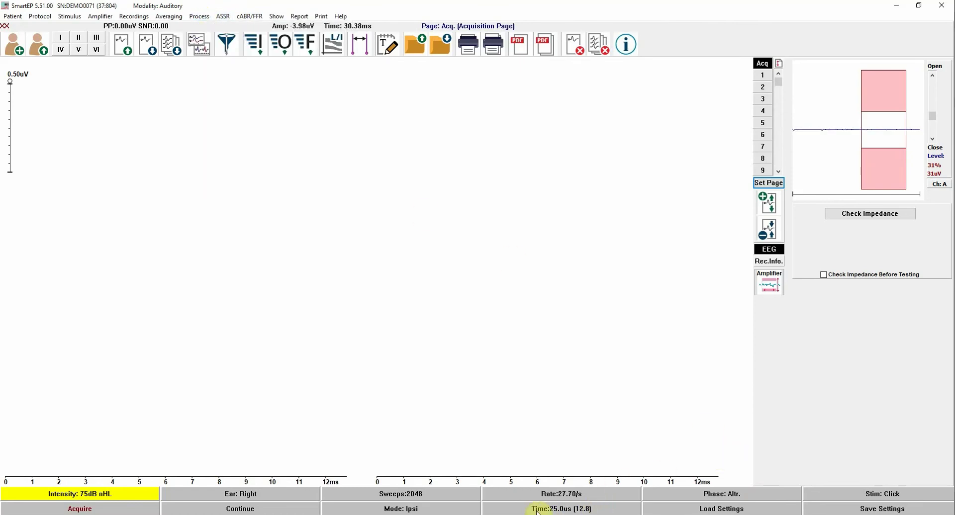
pyautogui.click(589, 510)
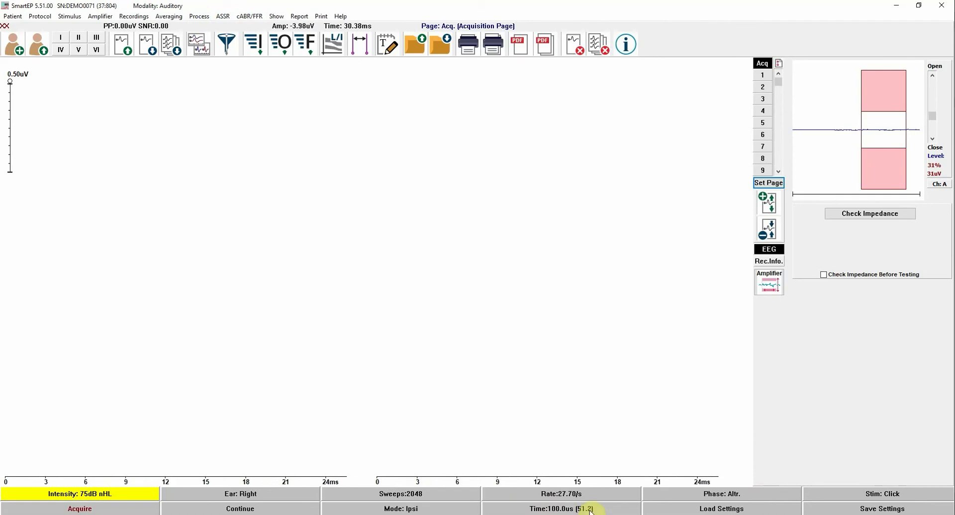
pyautogui.click(590, 510)
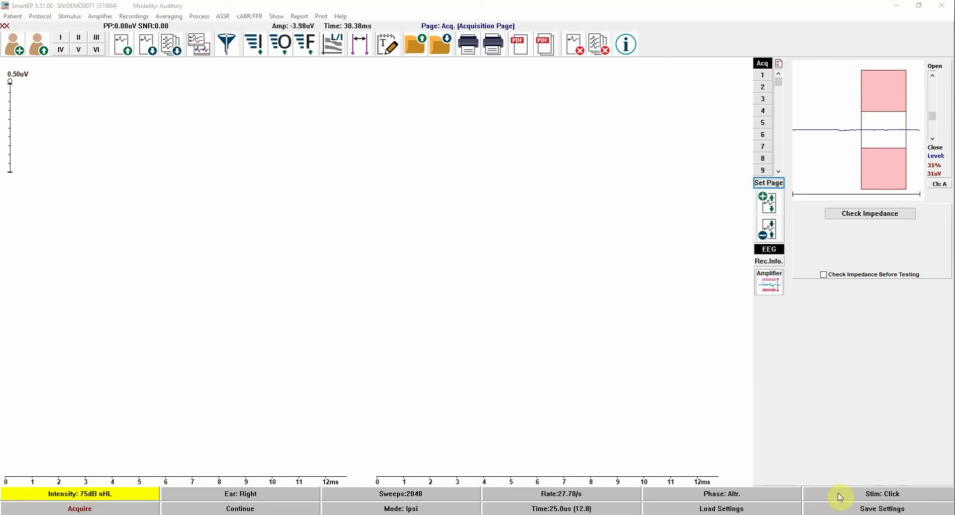
pyautogui.click(865, 494)
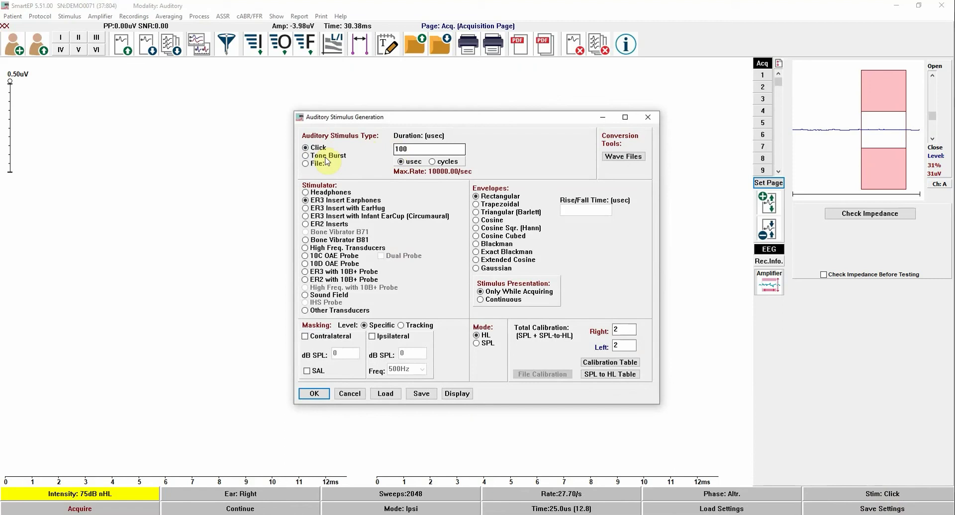
pyautogui.click(318, 155)
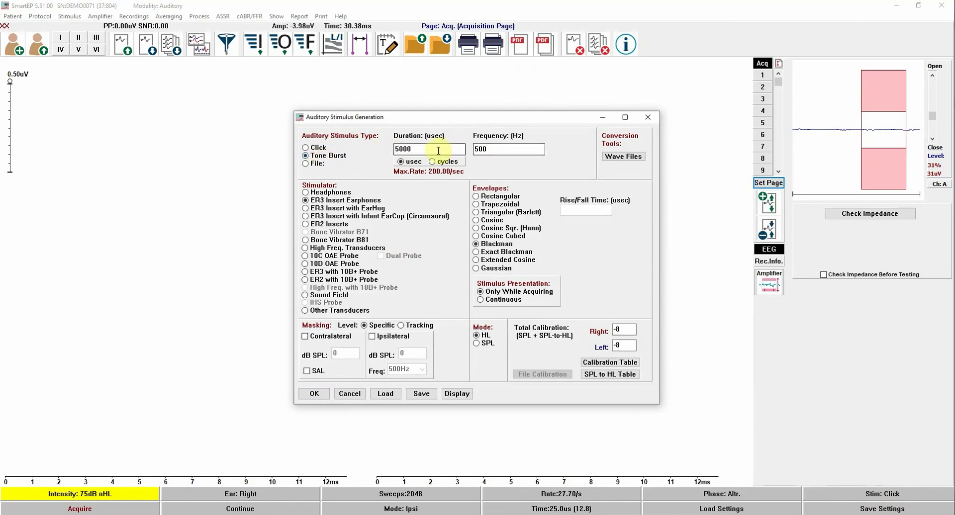
pyautogui.moveTo(509, 148); pyautogui.dragTo(471, 149)
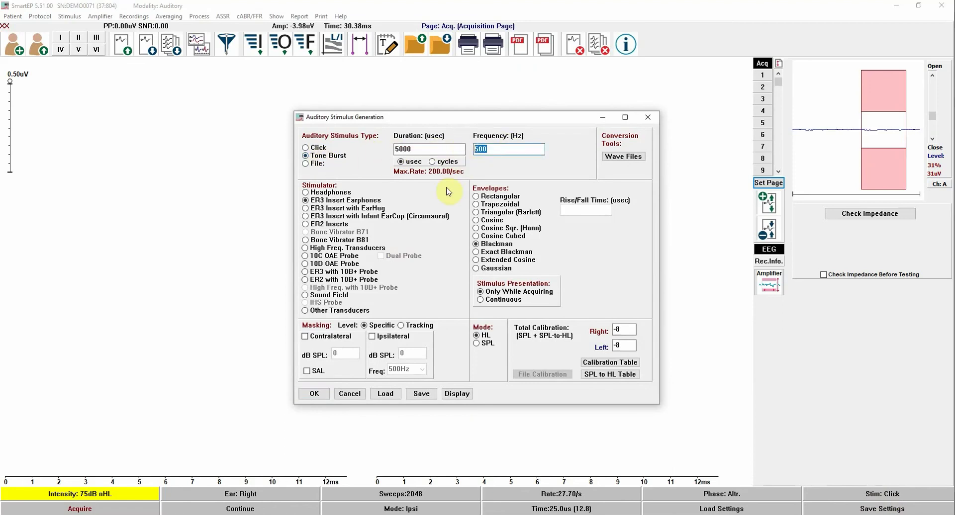
pyautogui.click(307, 165)
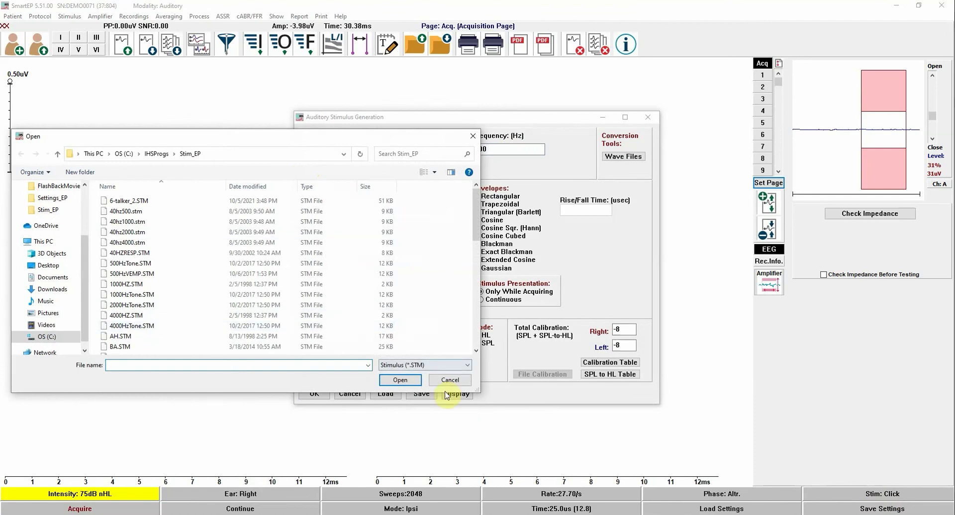
pyautogui.click(449, 380)
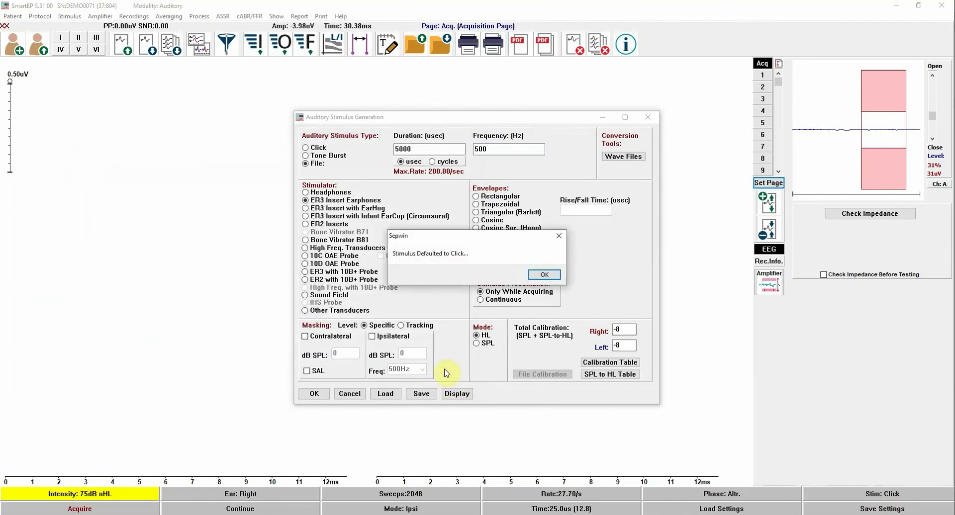
pyautogui.click(545, 274)
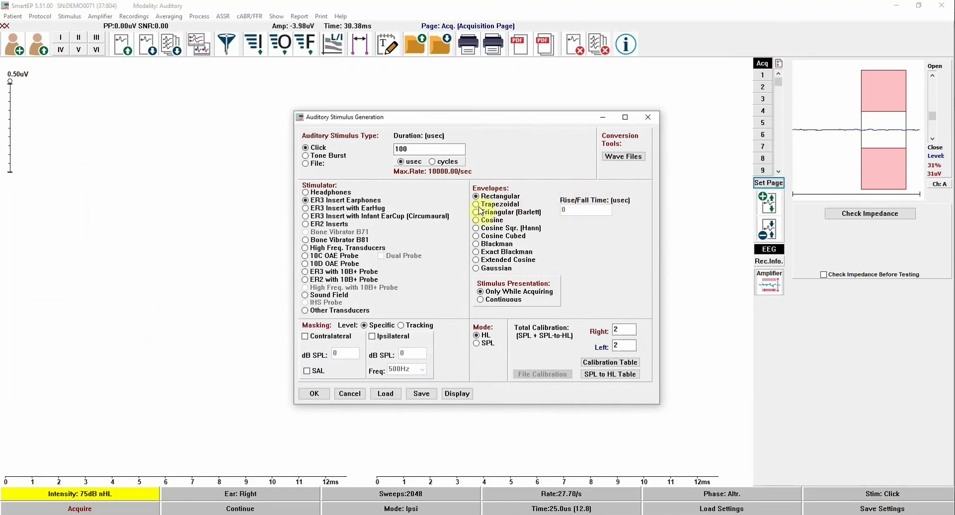
pyautogui.click(342, 160)
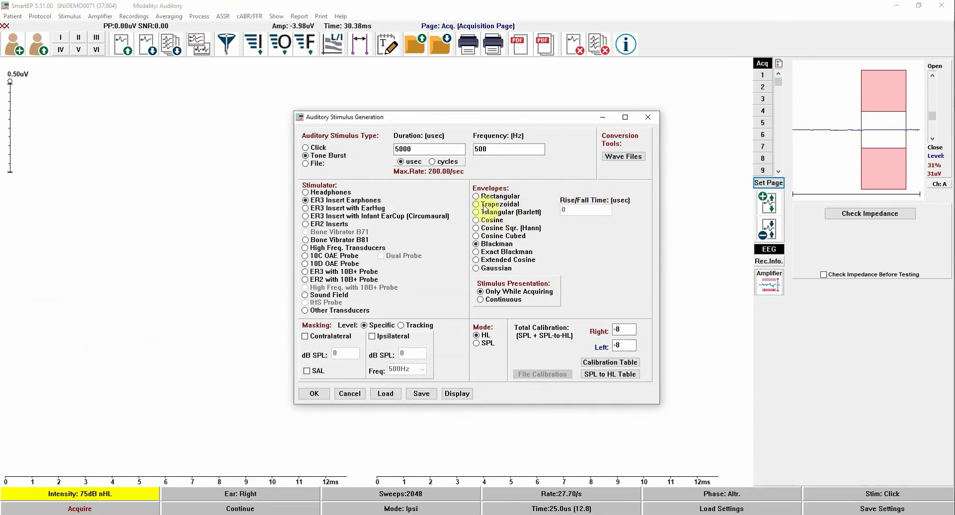
pyautogui.click(490, 205)
pyautogui.doubleClick(560, 212)
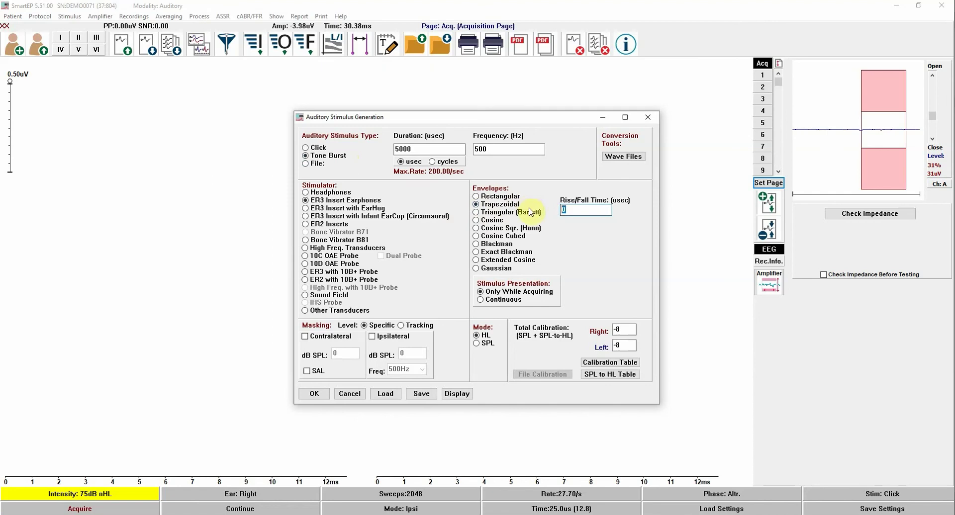
pyautogui.write('100')
pyautogui.click(306, 148)
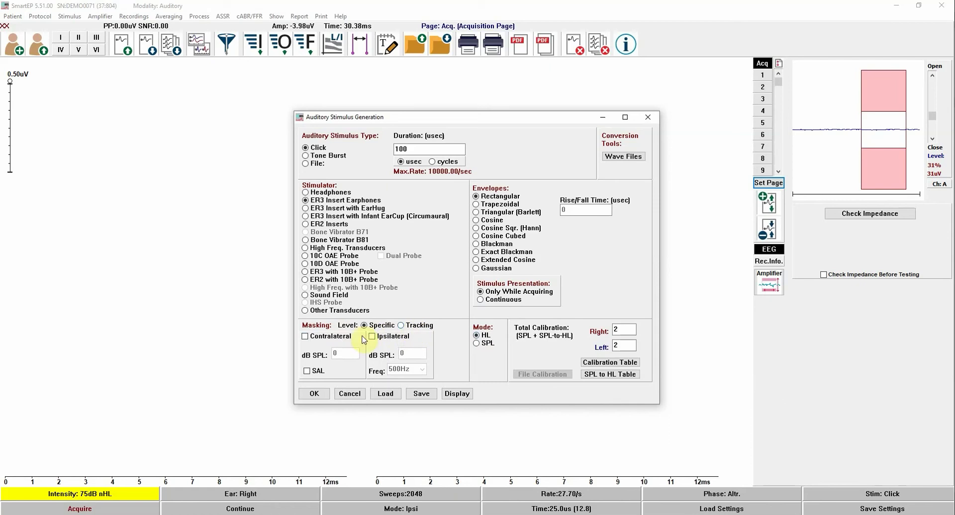
pyautogui.click(314, 340)
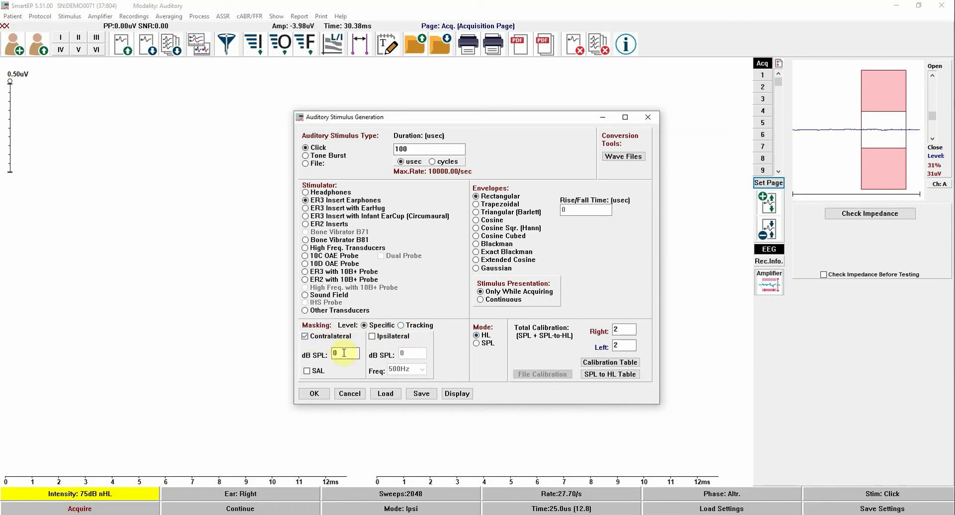
pyautogui.click(306, 337)
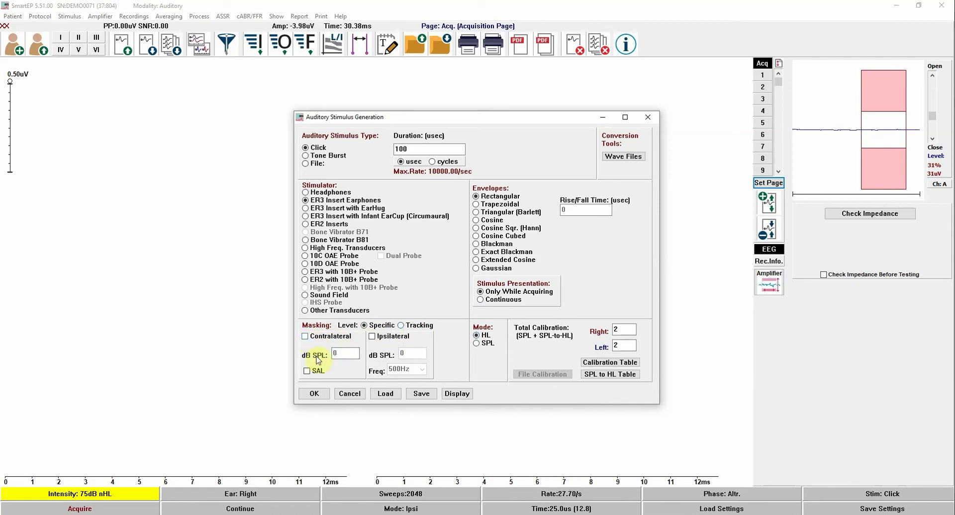
pyautogui.click(314, 394)
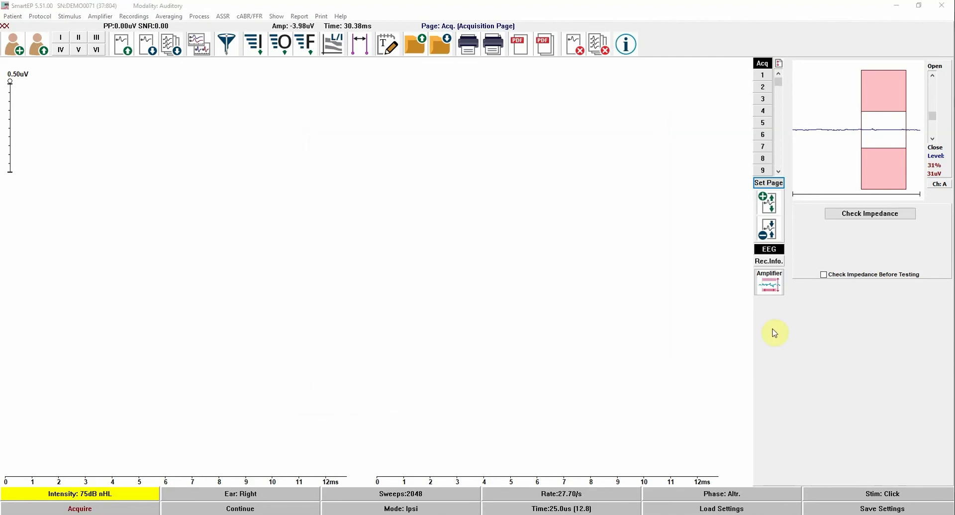
# - Set channel A's rejection level to 30% in the amplifier settings
pyautogui.click(772, 287)
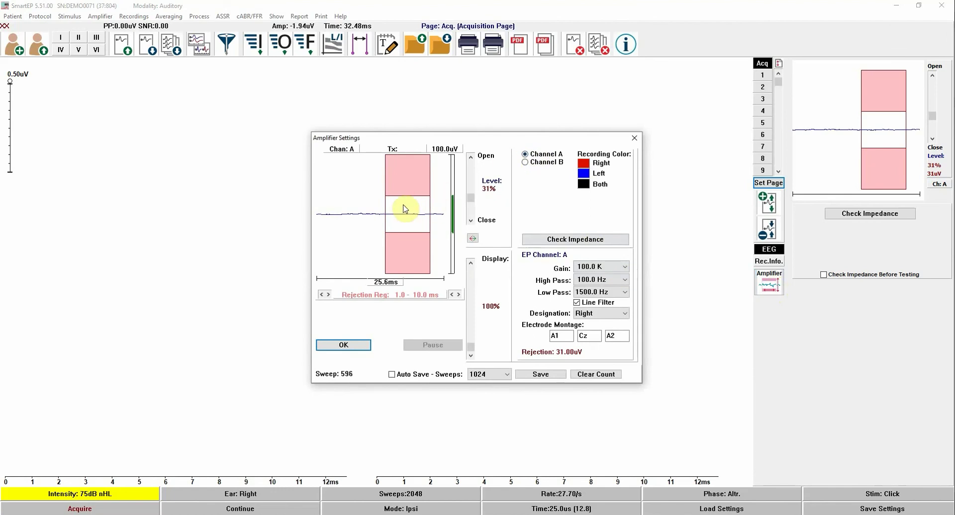
pyautogui.click(472, 158)
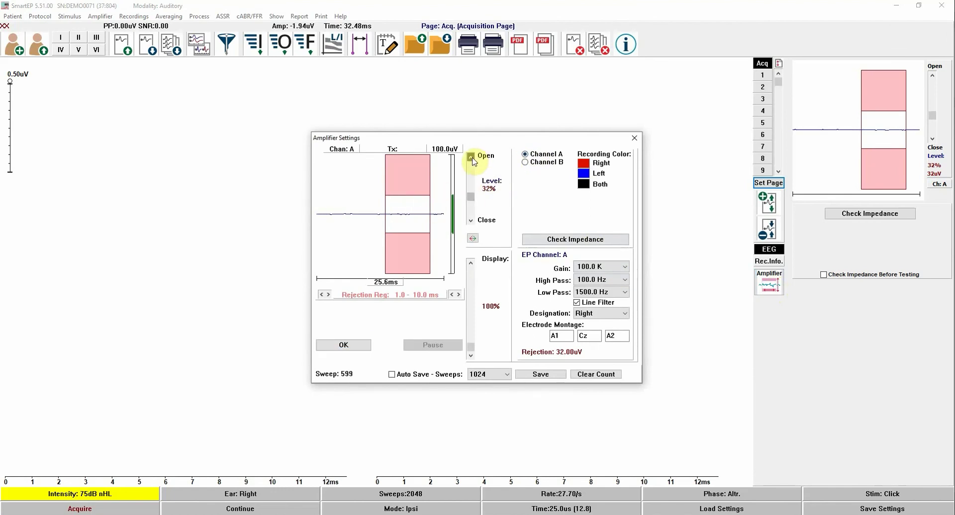
pyautogui.click(471, 220)
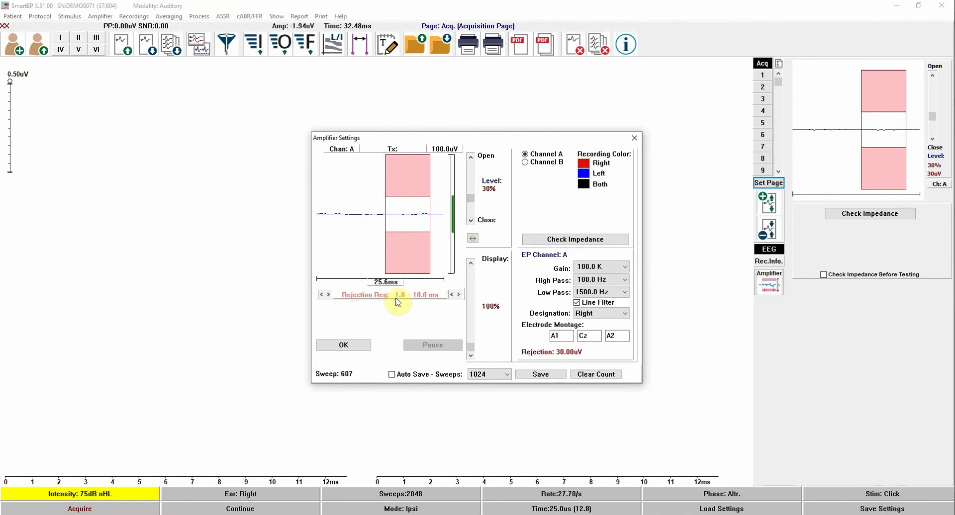
# - Keep channel A at 100.0 K gain, 100–1500 Hz filters, with line filter on
pyautogui.click(615, 267)
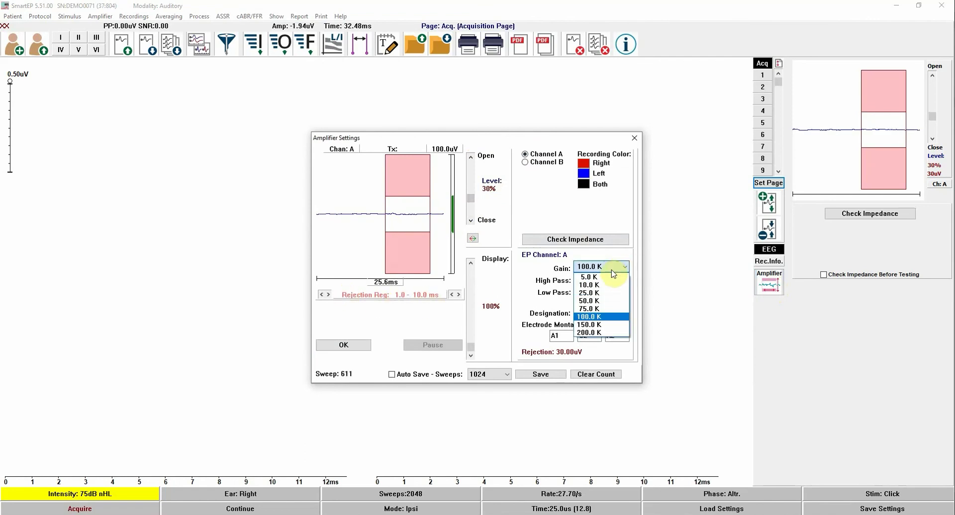
pyautogui.click(599, 317)
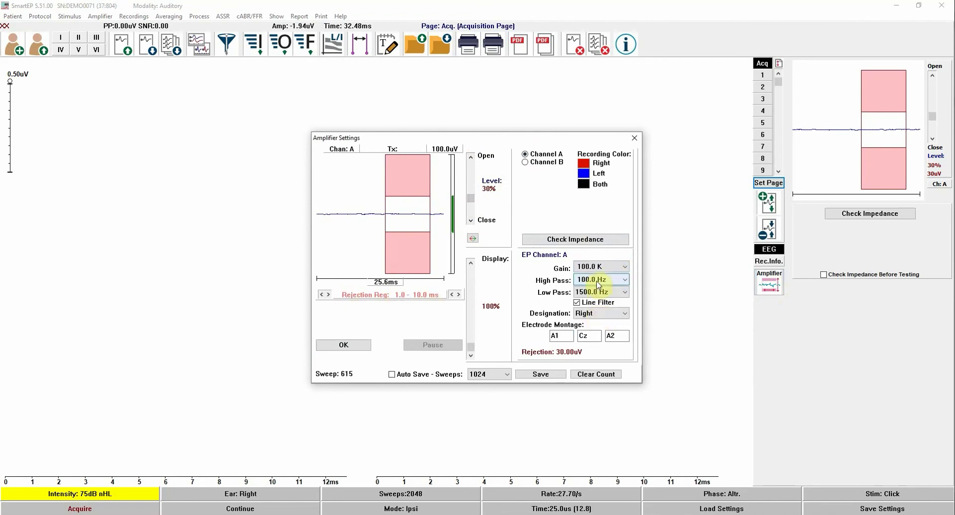
pyautogui.click(603, 279)
pyautogui.click(591, 329)
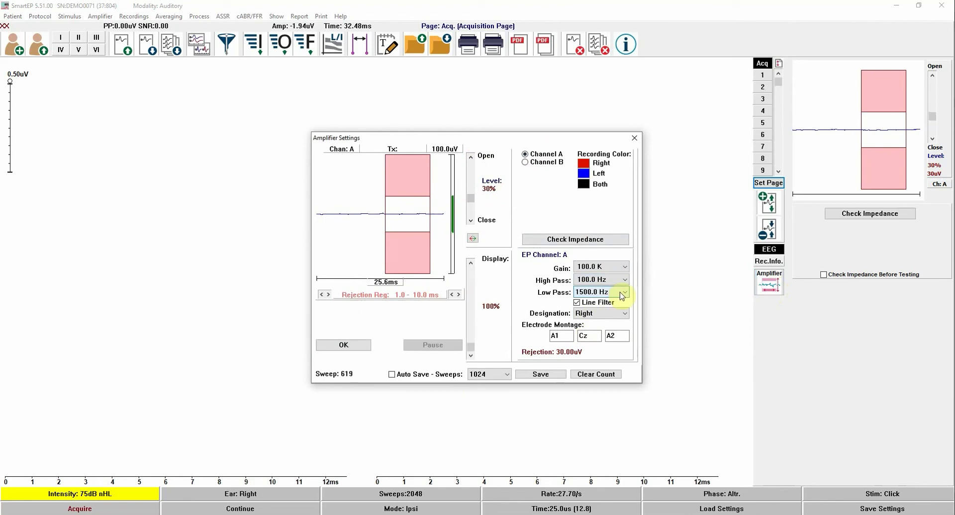
pyautogui.click(619, 292)
pyautogui.click(590, 342)
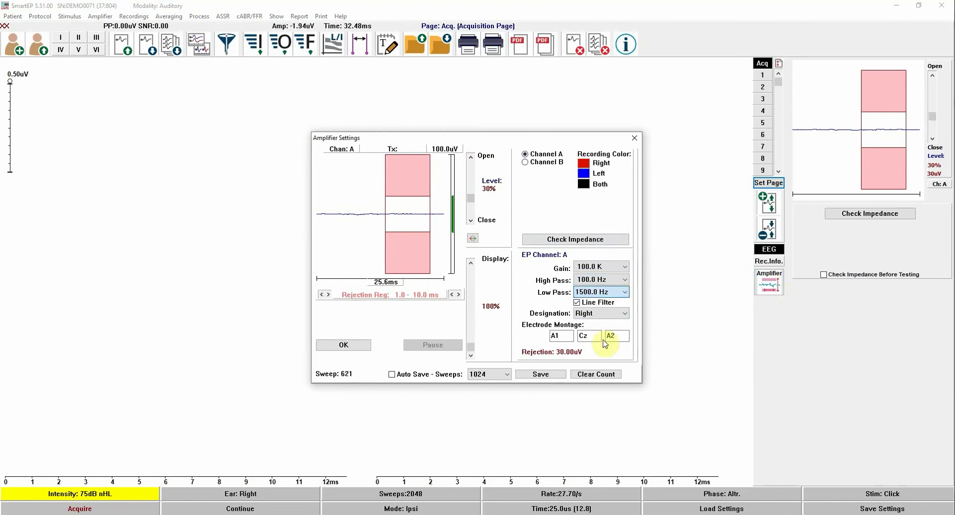
pyautogui.click(576, 303)
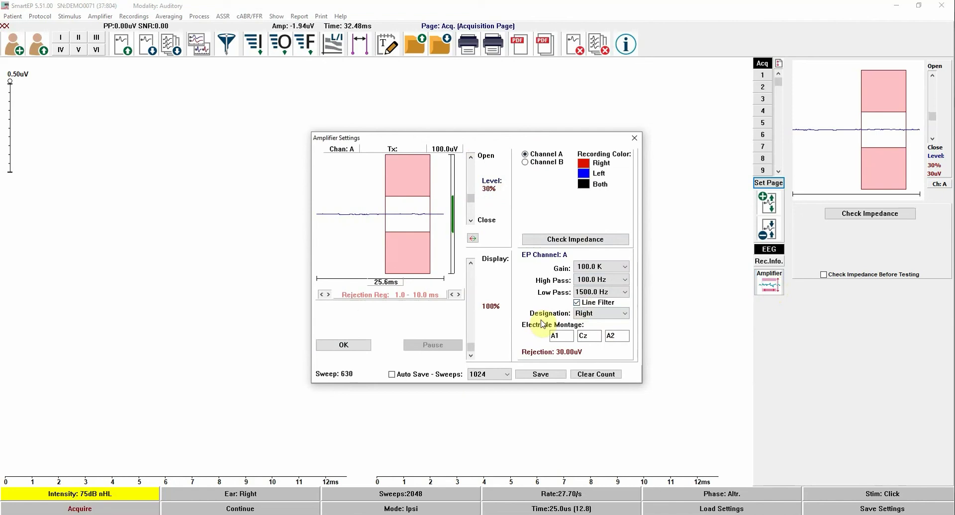
# - Keep channel A designated Right with the A1-Cz-A2 electrode montage
pyautogui.click(624, 314)
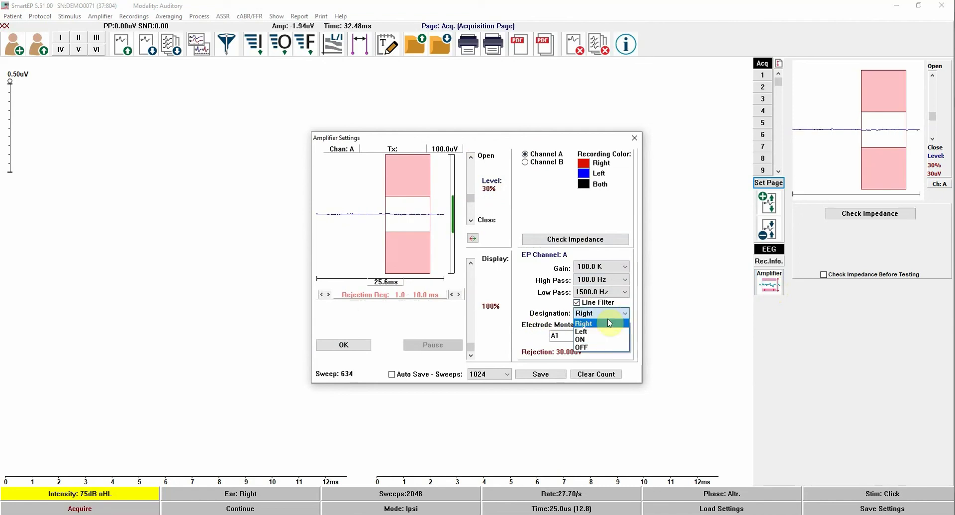
pyautogui.click(599, 323)
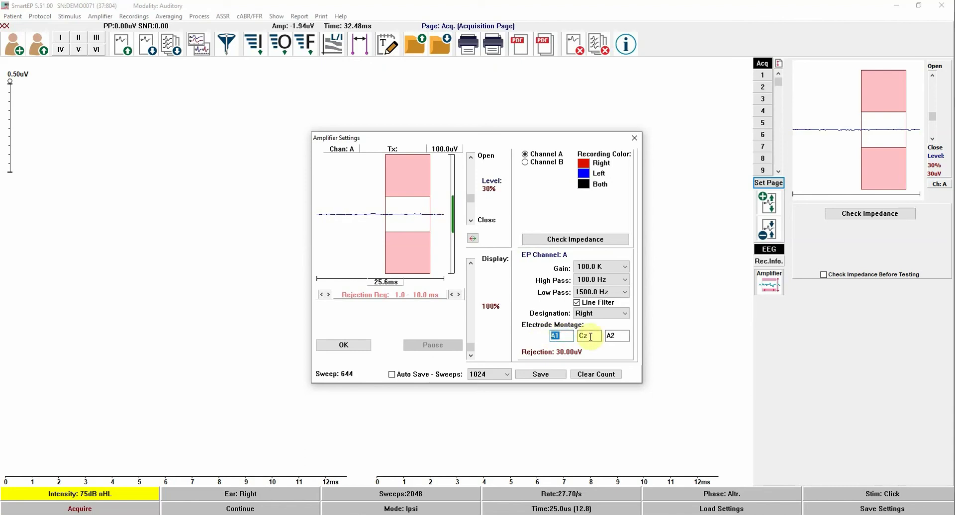
pyautogui.doubleClick(585, 336)
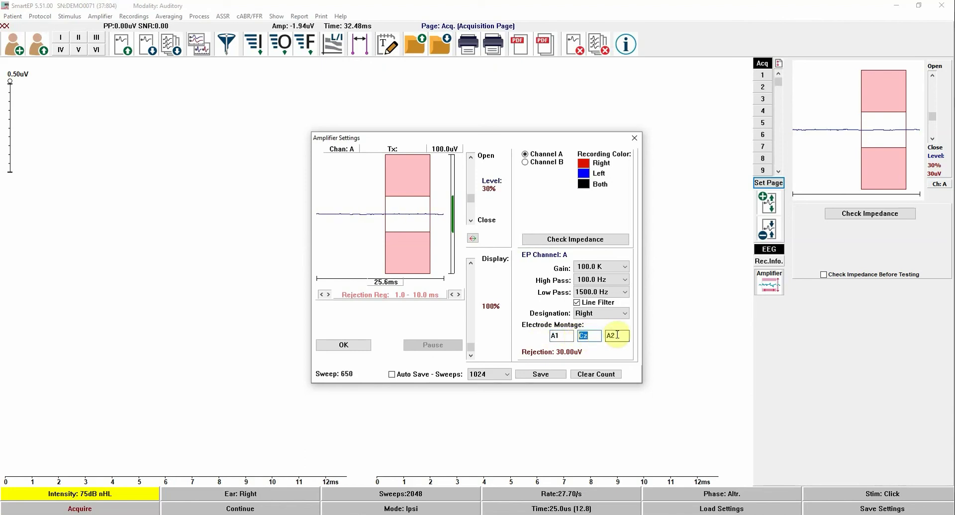
pyautogui.moveTo(620, 335); pyautogui.dragTo(605, 336)
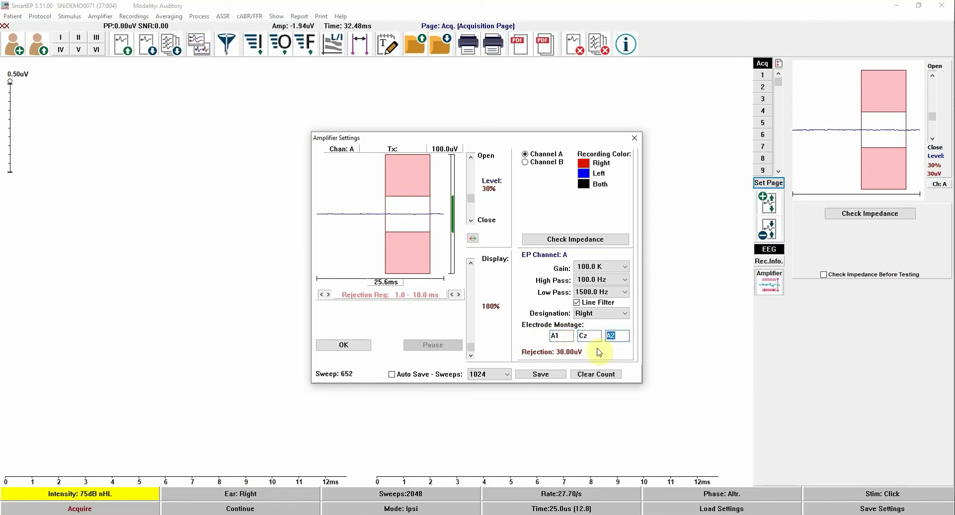
# - Check channel B's Left designation and 31% rejection, then accept the amplifier settings
pyautogui.click(528, 163)
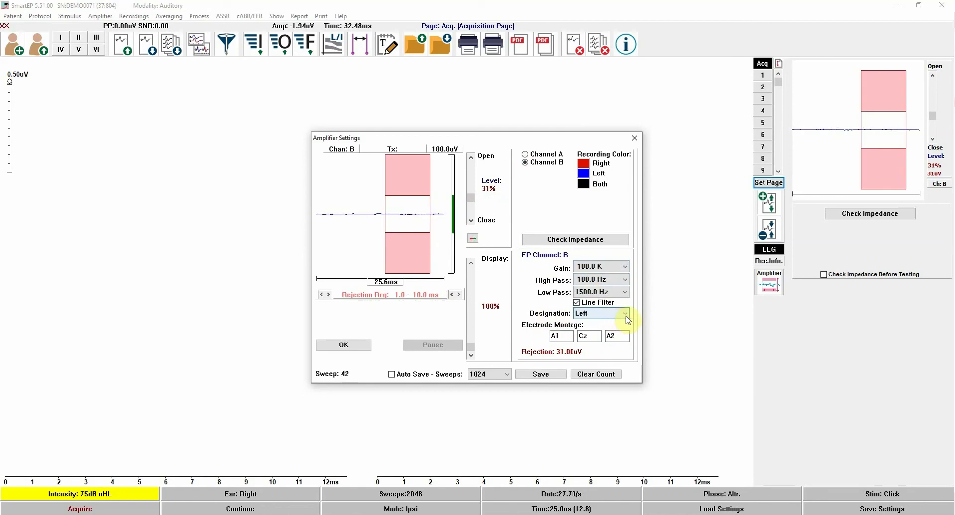
pyautogui.click(344, 345)
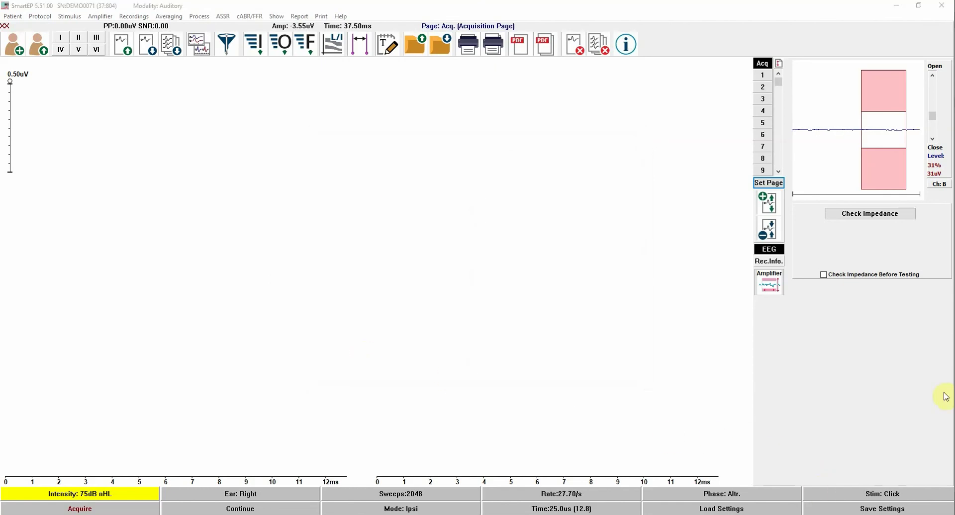
pyautogui.rightClick(759, 66)
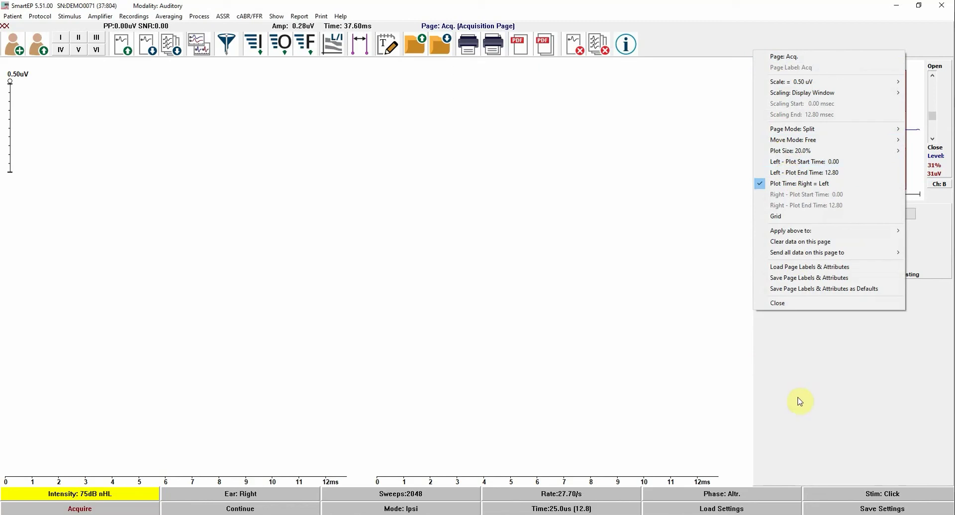
pyautogui.click(783, 303)
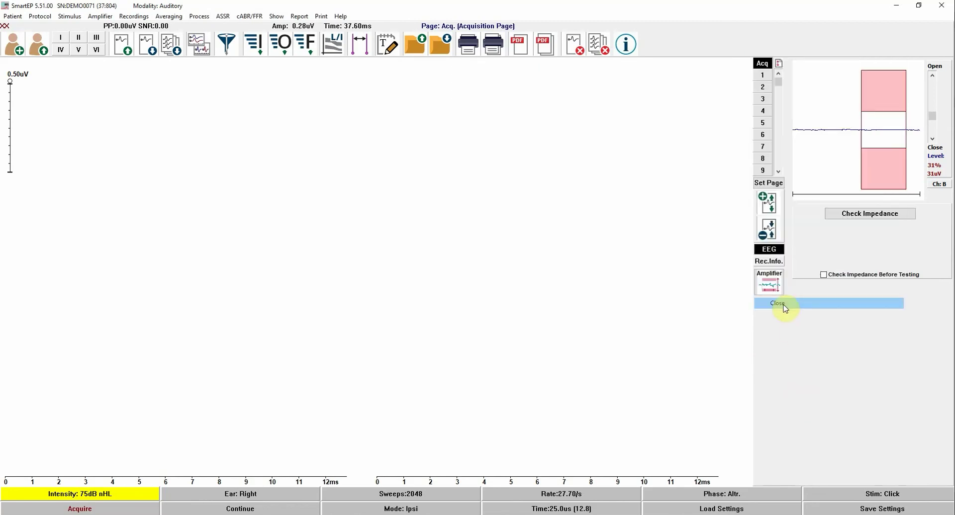
# - Save the current settings as ClickABRSample.SET
pyautogui.click(844, 511)
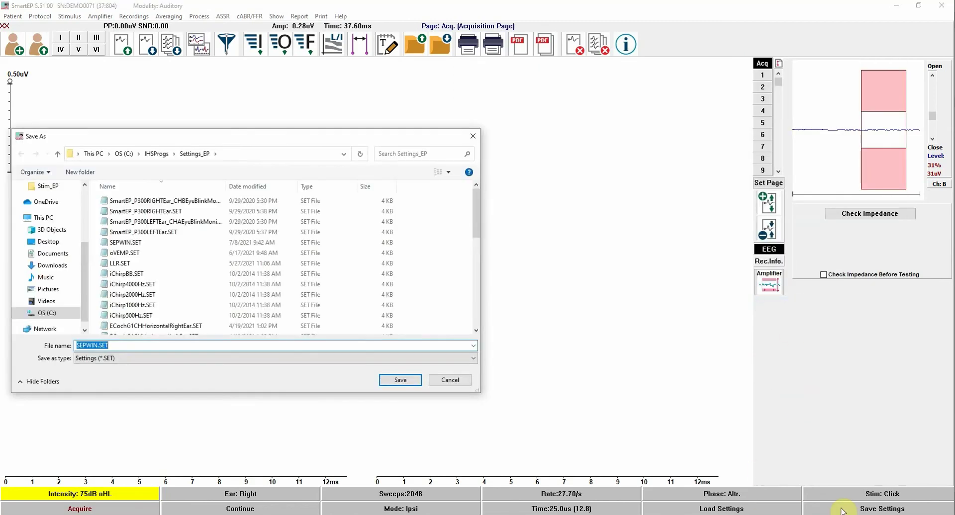
pyautogui.write('Click')
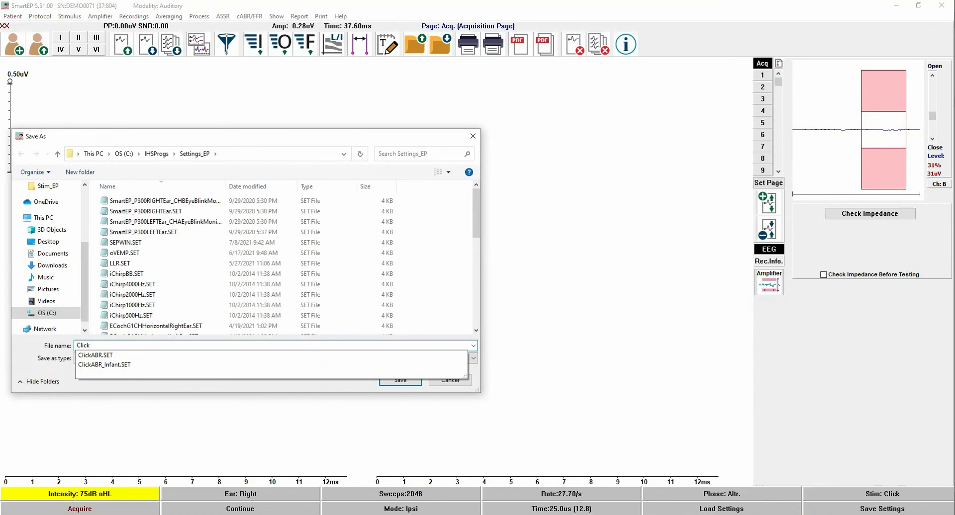
pyautogui.write('ABRSample')
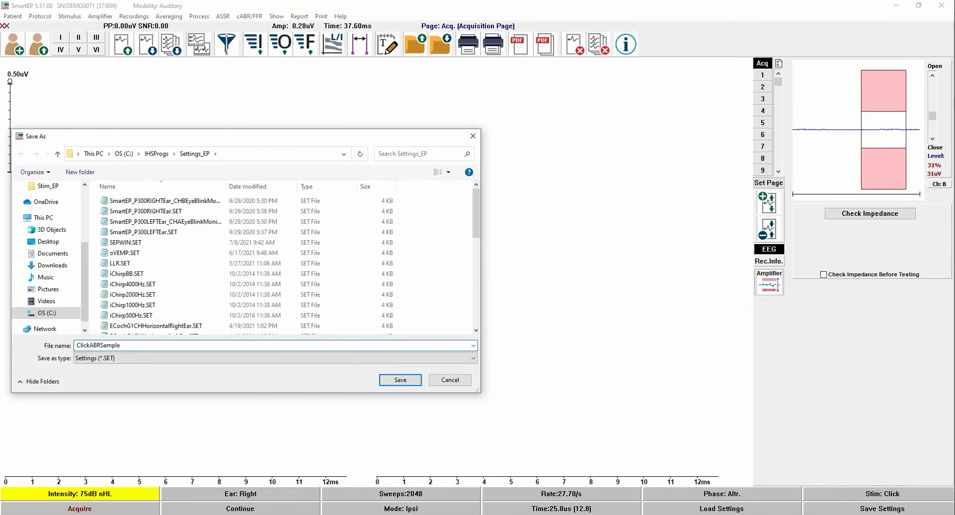
pyautogui.click(401, 380)
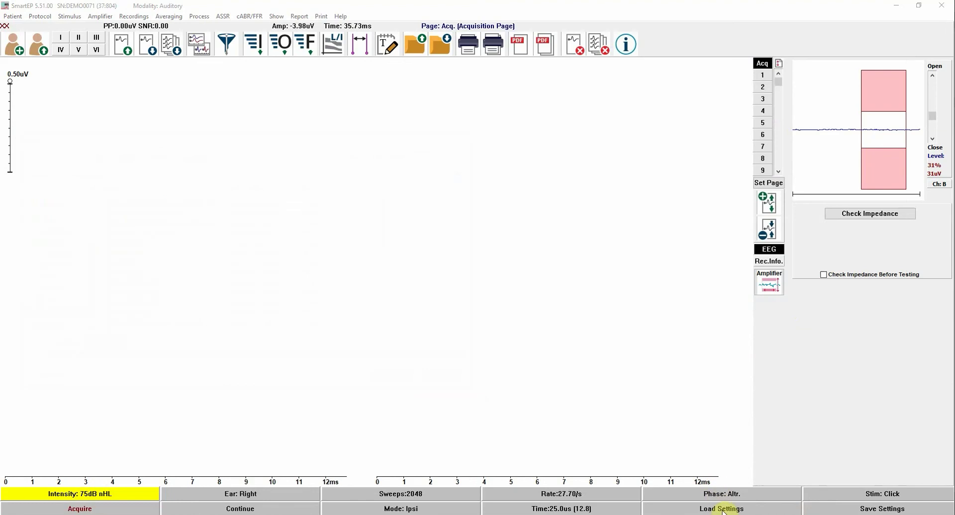
# - Verify ClickABRSample in the settings file list sorted by date, loading nothing
pyautogui.click(723, 509)
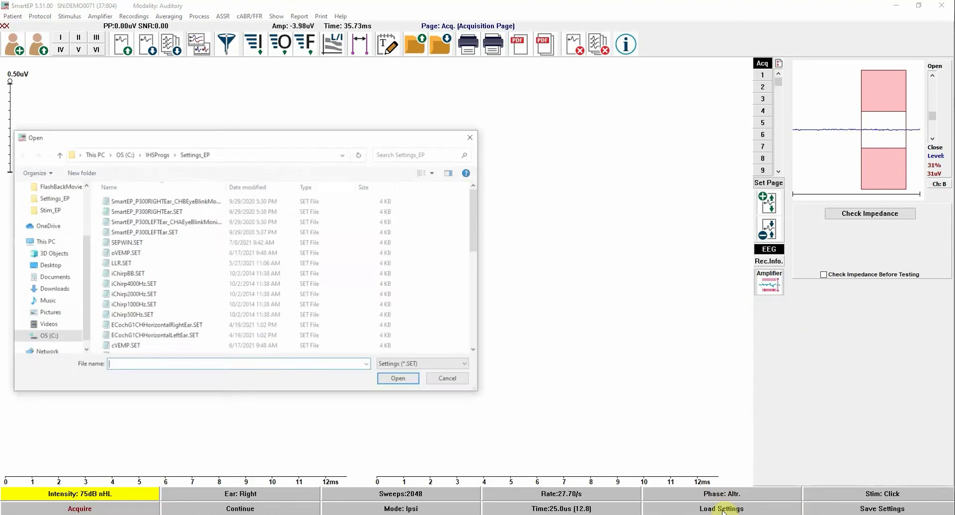
pyautogui.click(255, 187)
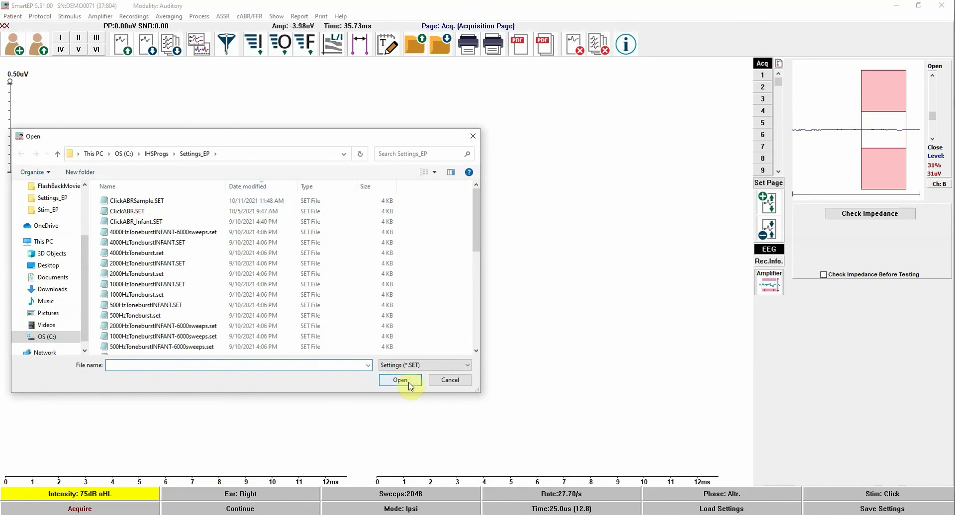
pyautogui.click(445, 381)
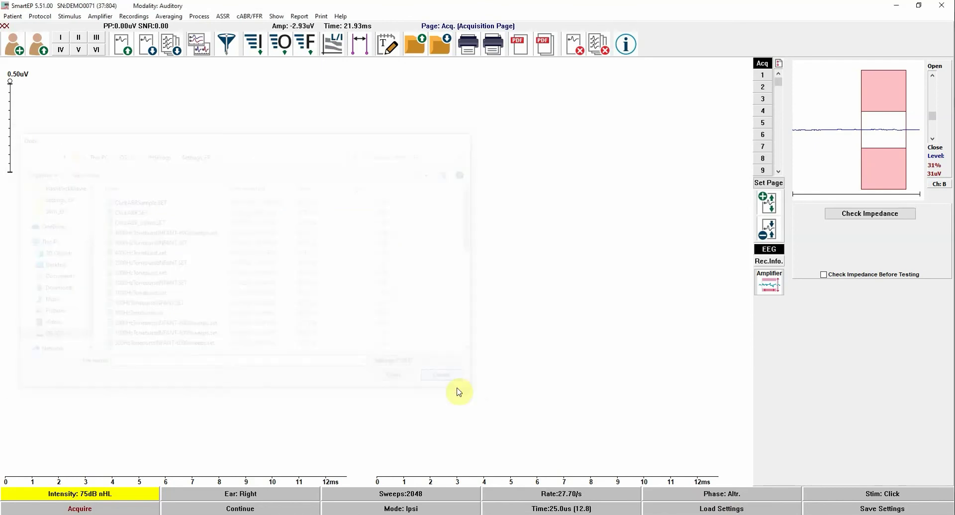
# - Save the current settings over SEPWIN.SET and confirm the overwrite
pyautogui.click(831, 508)
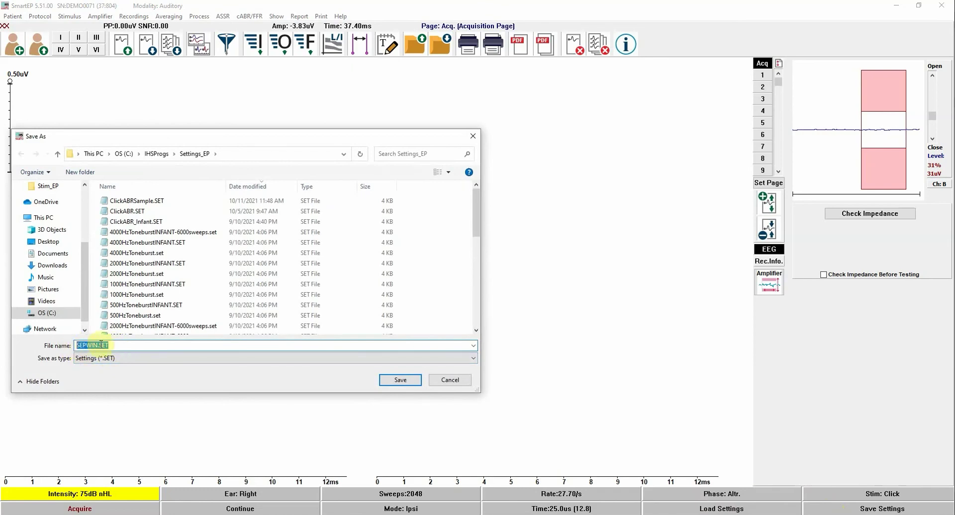
pyautogui.click(398, 381)
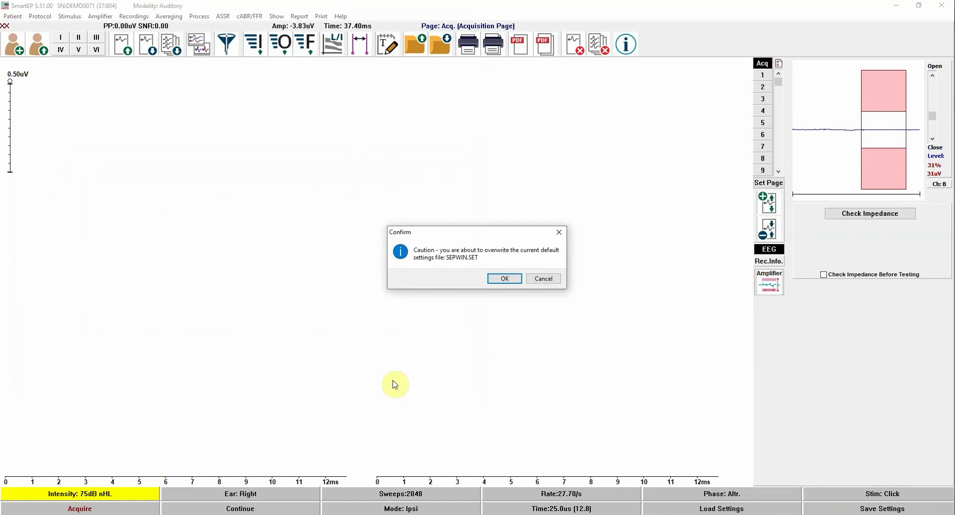
pyautogui.click(505, 278)
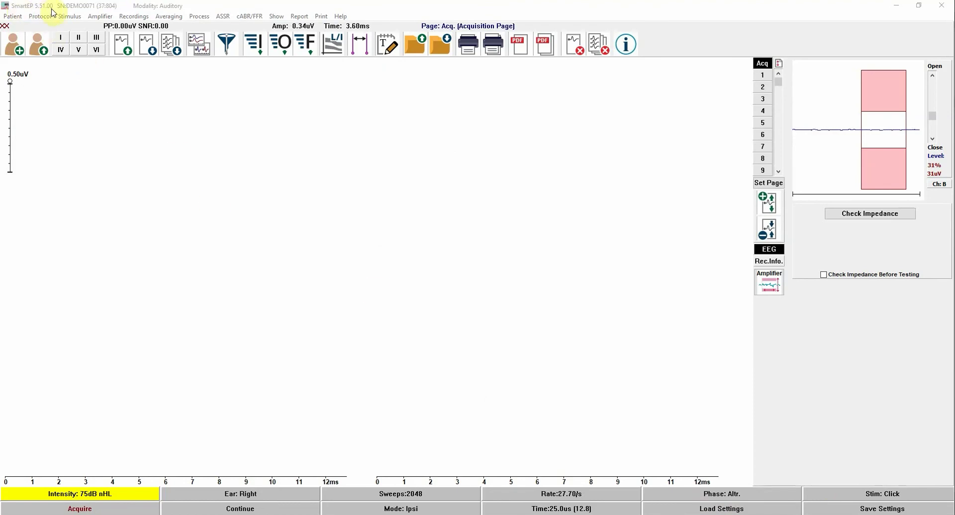
# - Open the acquisition page options and close them without changes
pyautogui.click(758, 187)
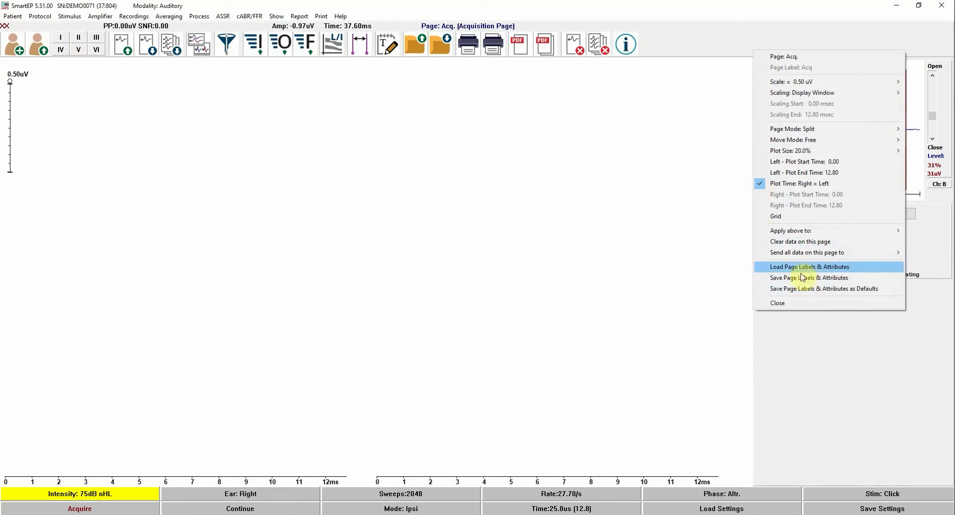
pyautogui.click(792, 308)
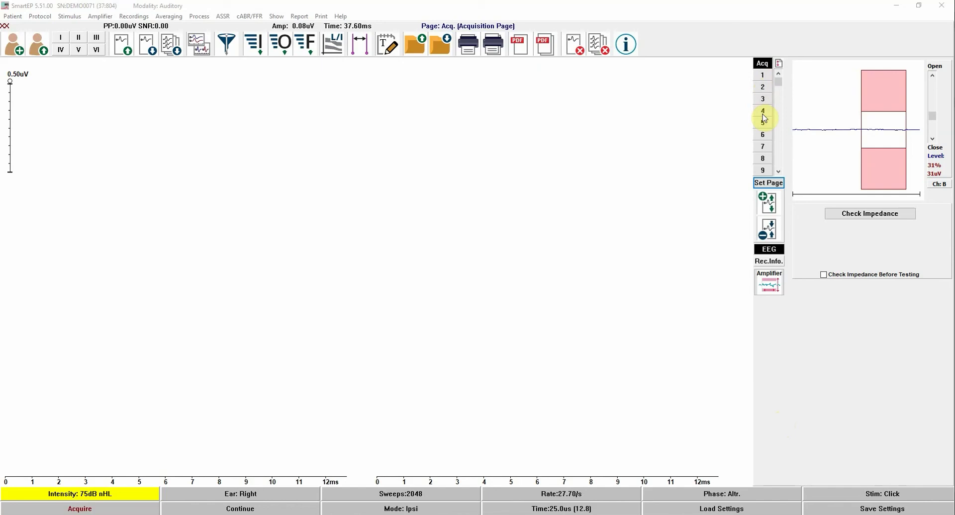
# - Label page 1's button ECOG and enter ECochG as its print page description
pyautogui.rightClick(764, 77)
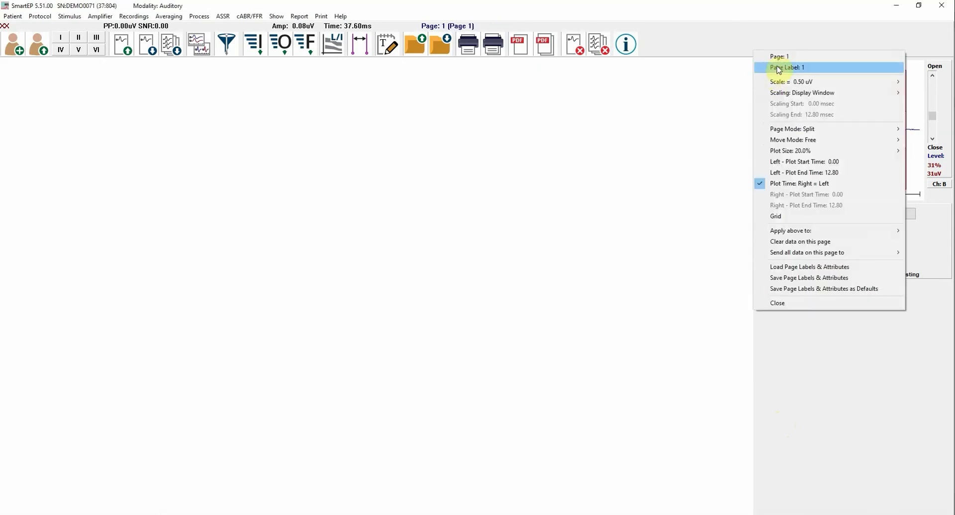
pyautogui.click(778, 70)
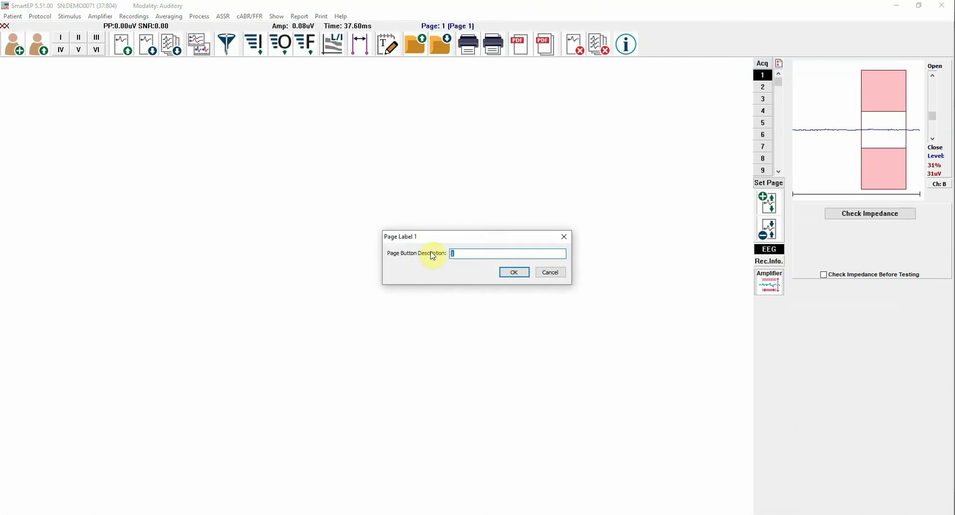
pyautogui.write('ECOG')
pyautogui.click(514, 273)
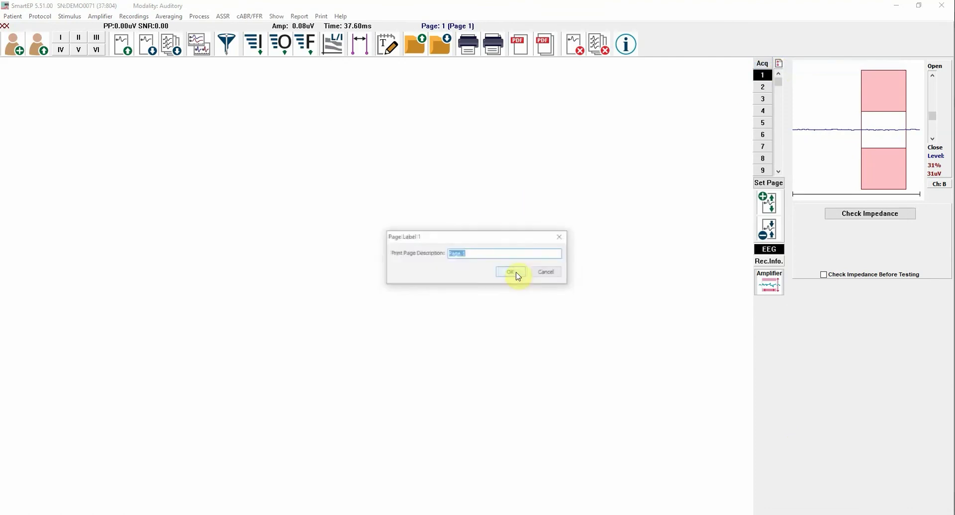
pyautogui.write('E')
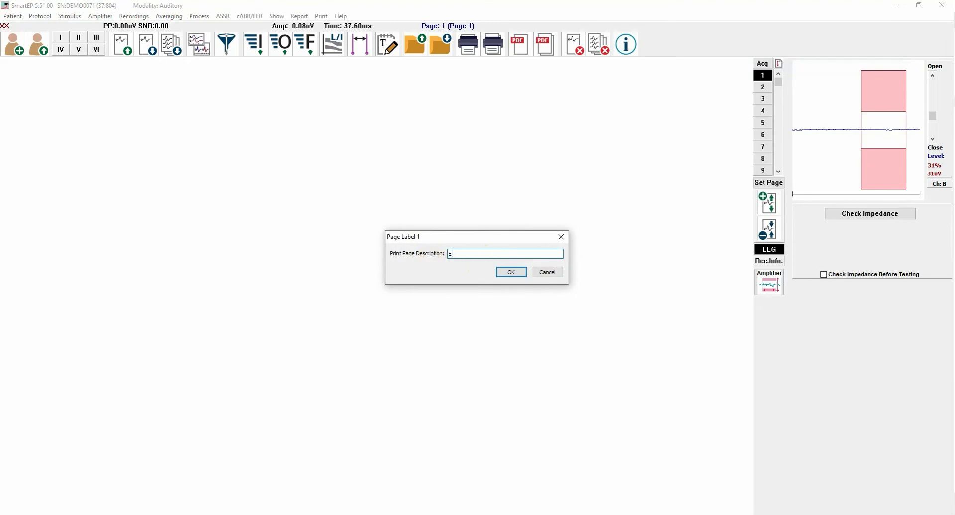
pyautogui.write('c')
pyautogui.press('BackSpace')
pyautogui.write('CochG')
# - Confirm the ECOG page description and set the page scale to 1.50 uV
pyautogui.click(510, 272)
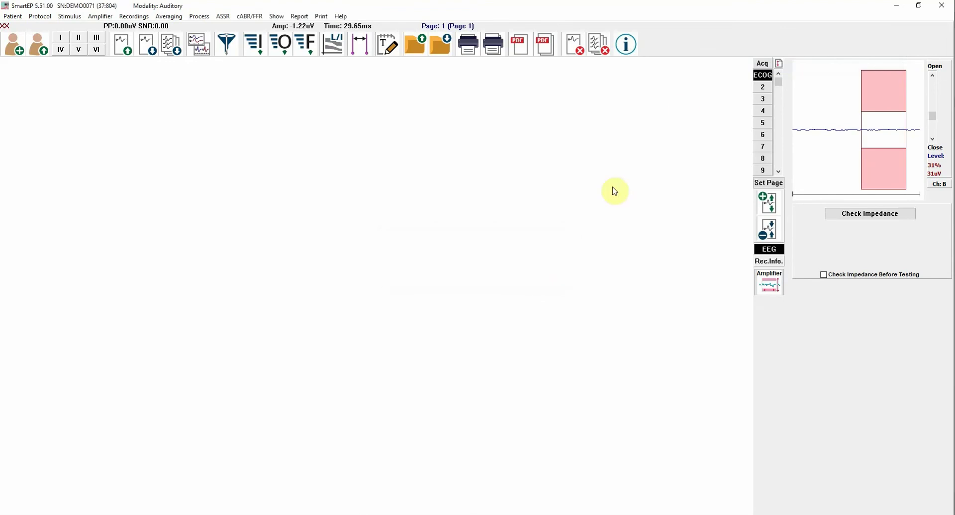
pyautogui.rightClick(763, 83)
pyautogui.moveTo(772, 83)
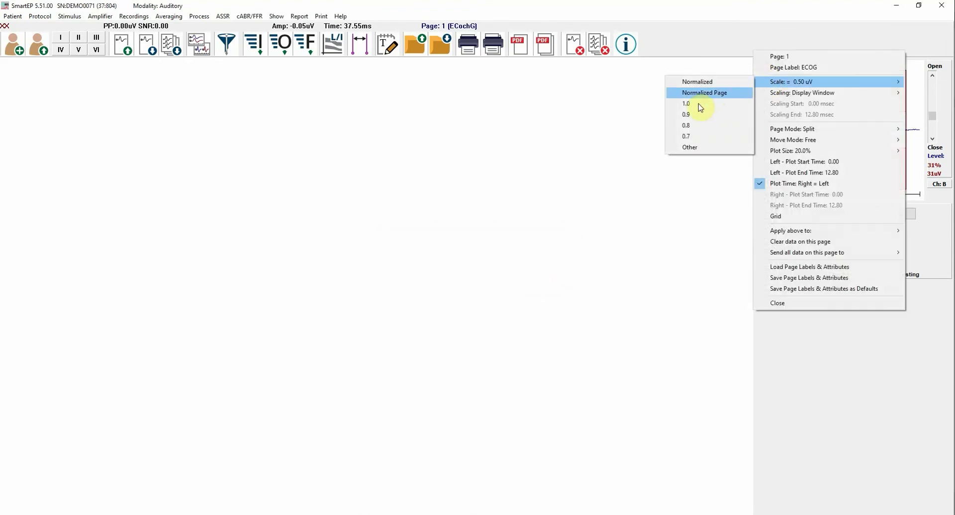
pyautogui.click(695, 147)
pyautogui.write('1')
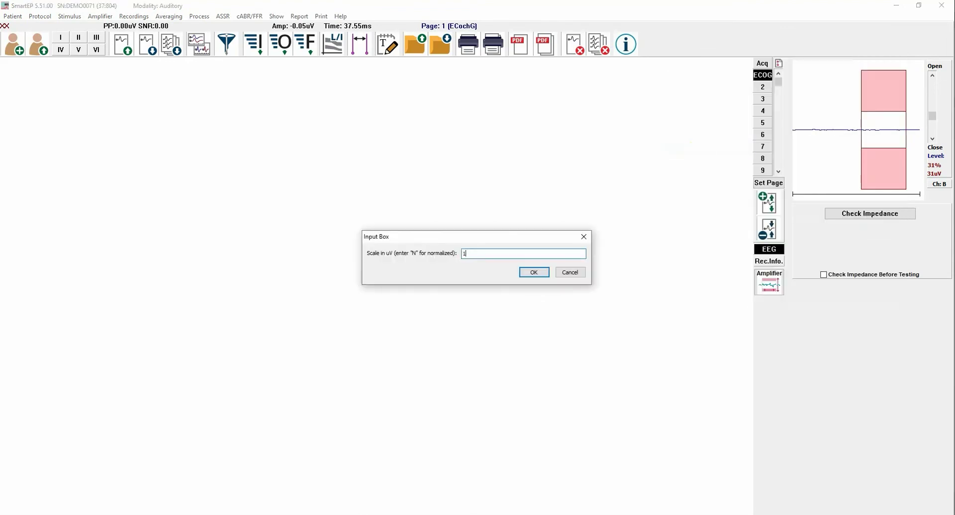
pyautogui.write('.5')
pyautogui.press('Return')
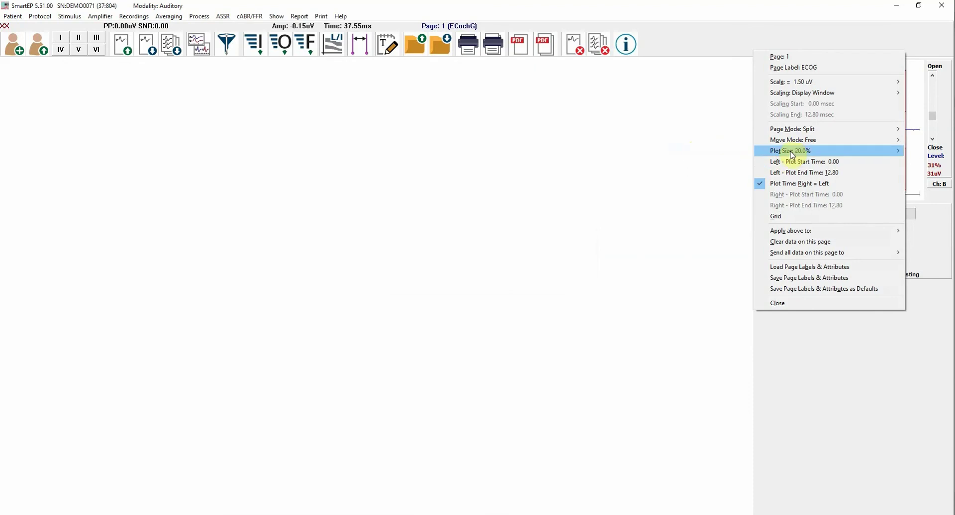
# - Change the ECOG left plot end time from 12.80 ms to 5 ms
pyautogui.click(827, 177)
pyautogui.write('5')
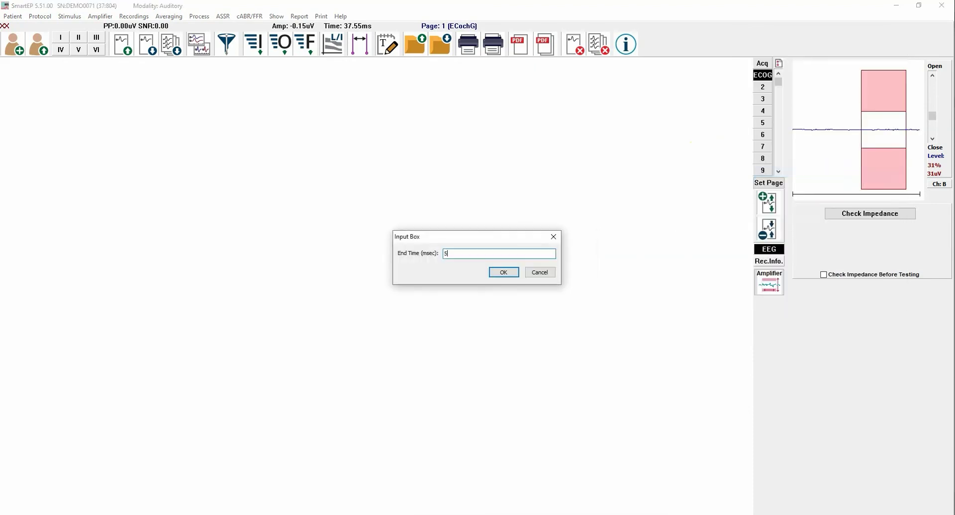
pyautogui.press('Return')
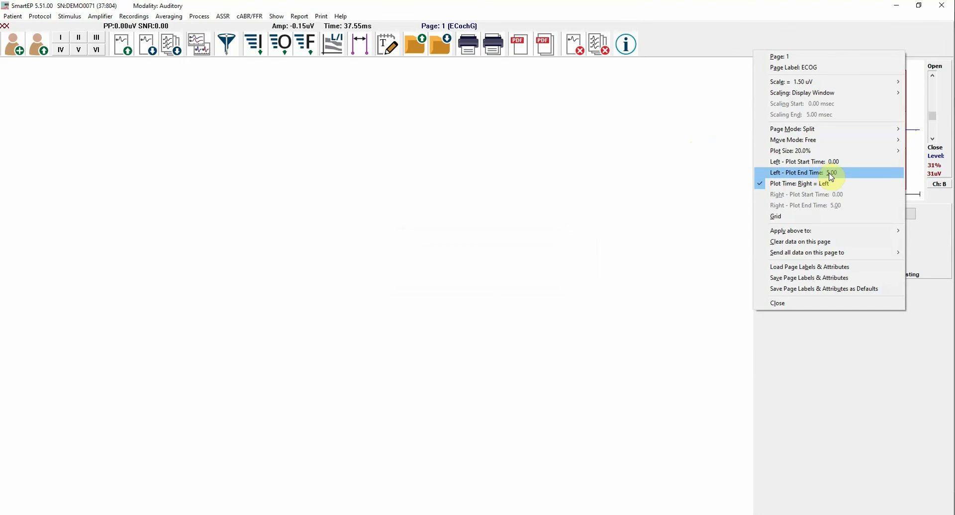
# - Label page 2 CLK with the printed description Click ABR
pyautogui.click(810, 303)
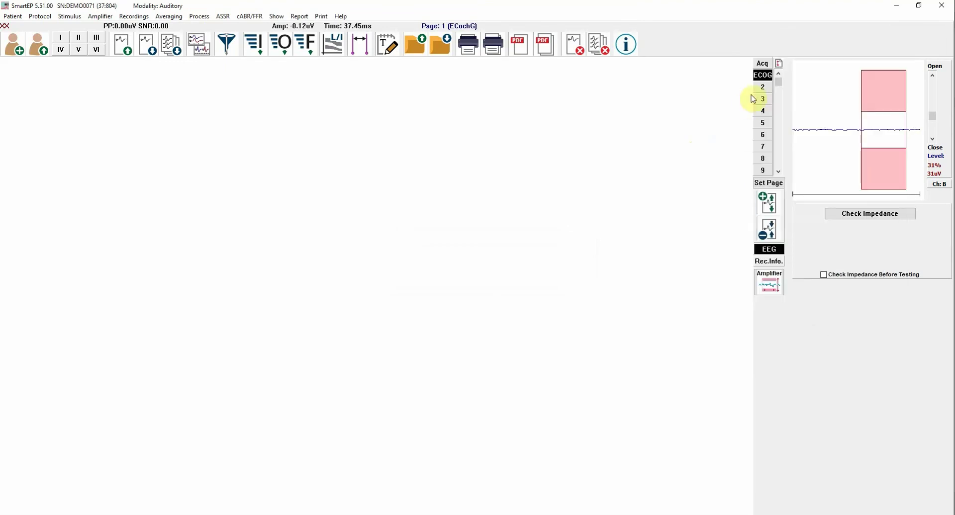
pyautogui.rightClick(763, 87)
pyautogui.click(778, 71)
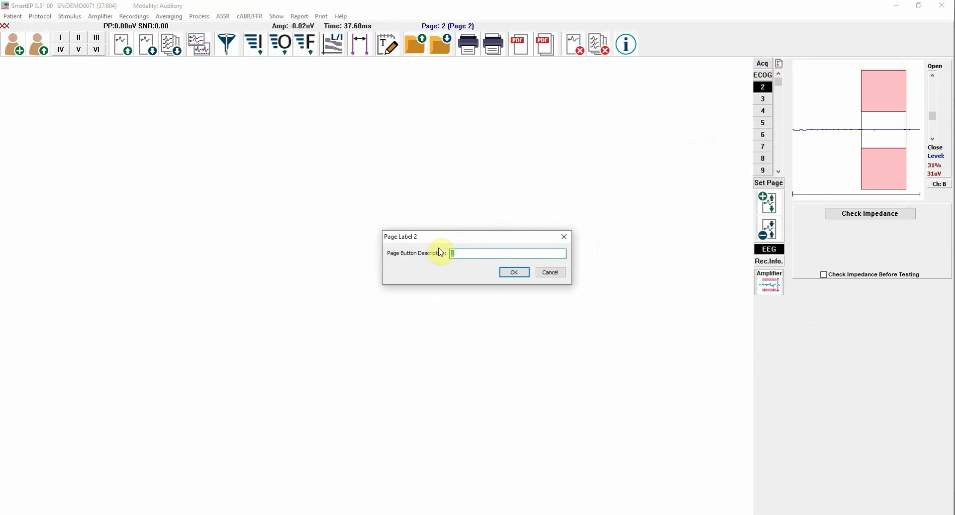
pyautogui.write('CLK')
pyautogui.click(515, 273)
pyautogui.write('Cl')
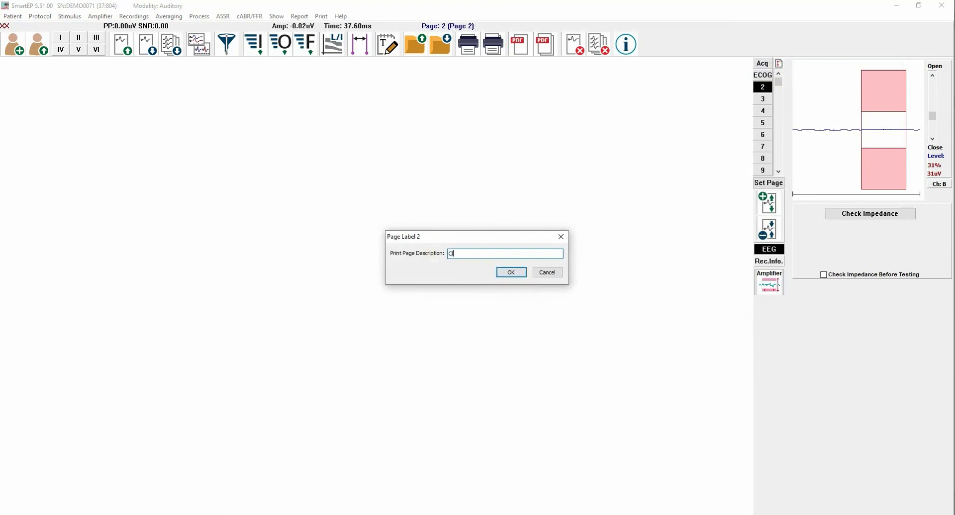
pyautogui.write('ick ABR')
pyautogui.click(510, 272)
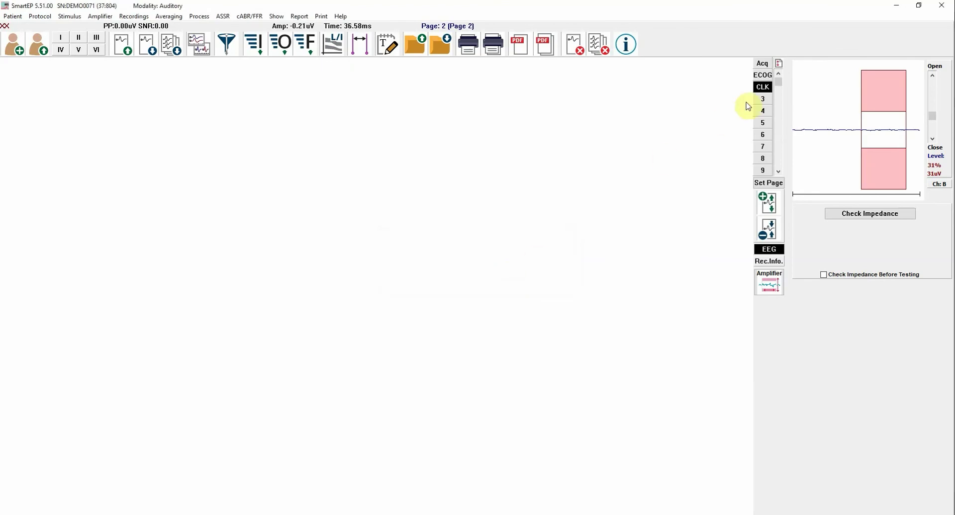
# - Set the CLK page scale to 0.70 uV
pyautogui.rightClick(762, 87)
pyautogui.moveTo(774, 87)
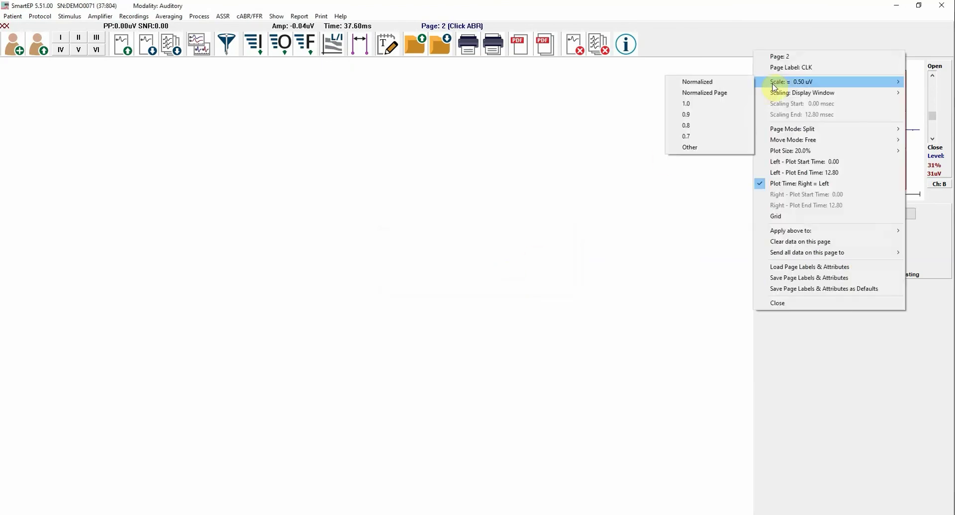
pyautogui.click(704, 136)
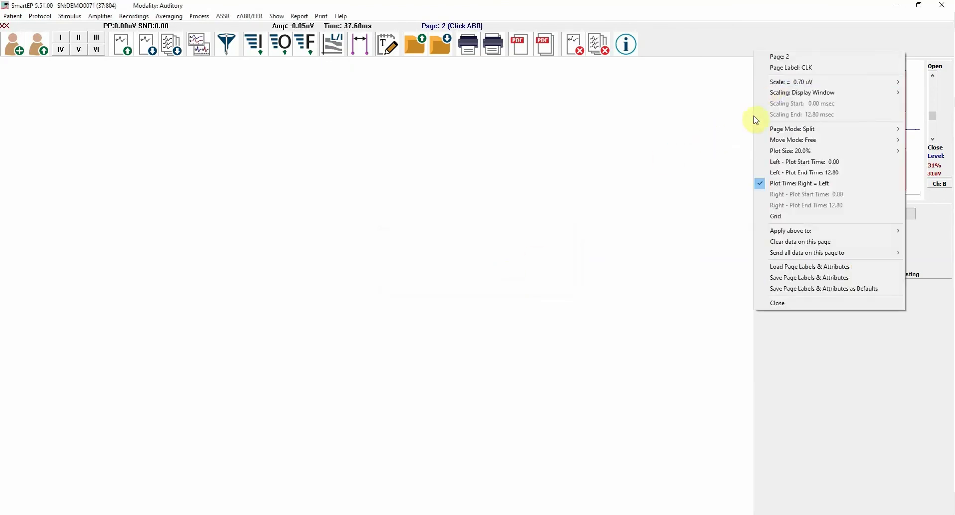
pyautogui.moveTo(792, 155)
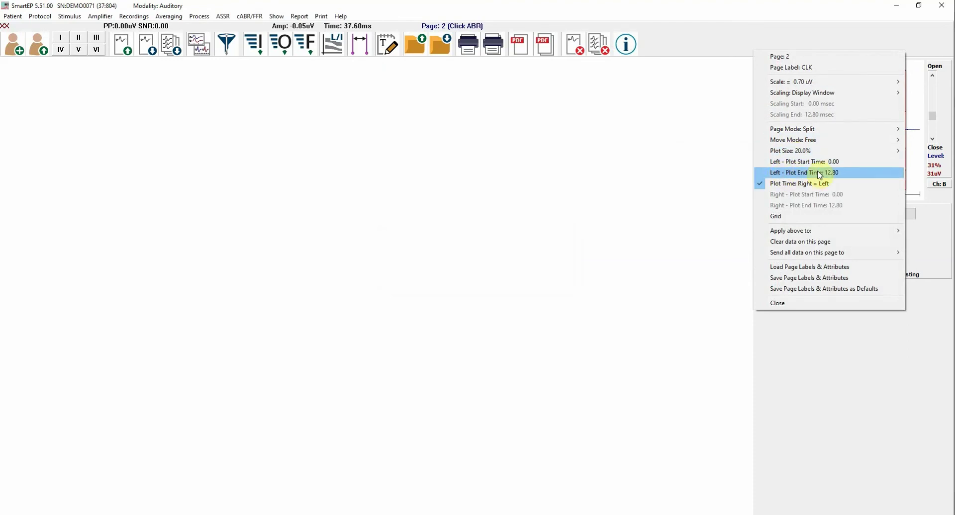
pyautogui.click(762, 43)
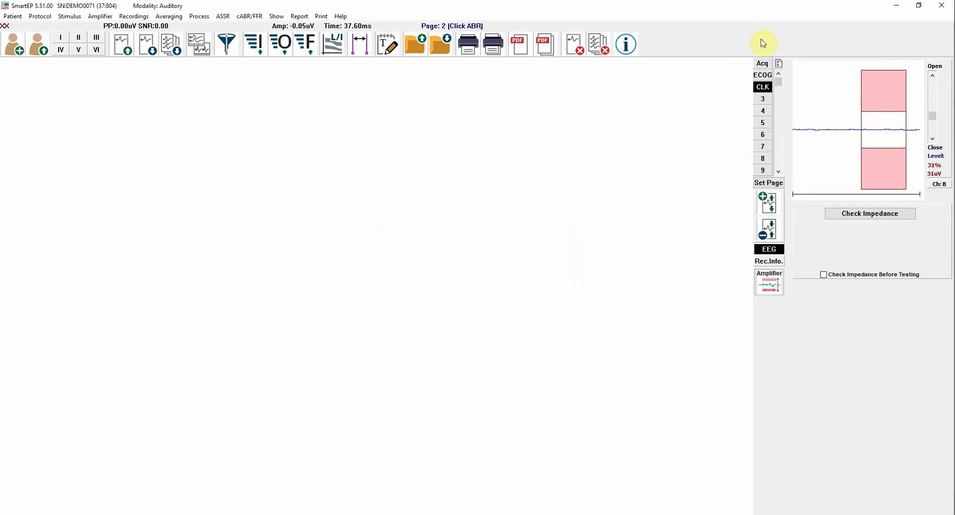
# - Label page 3 cVMP with a cVEMP printed description
pyautogui.rightClick(767, 102)
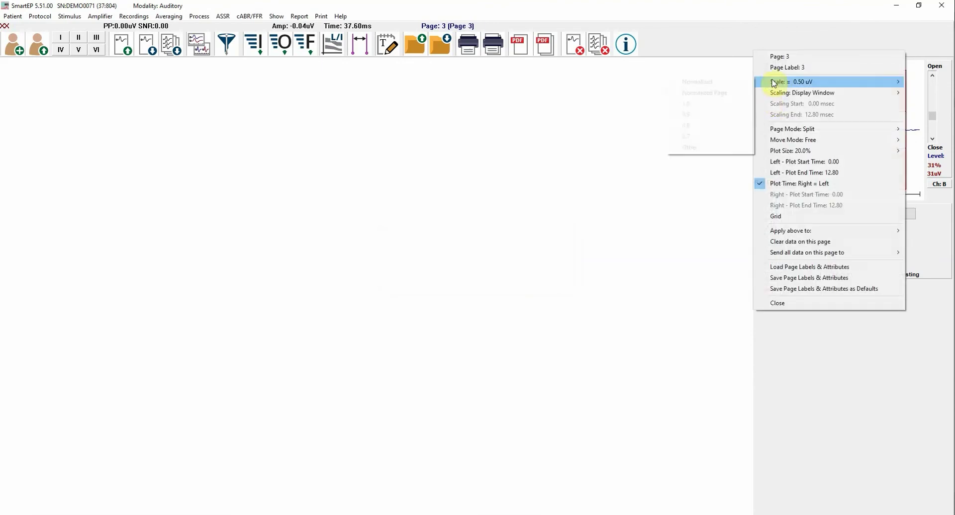
pyautogui.click(786, 67)
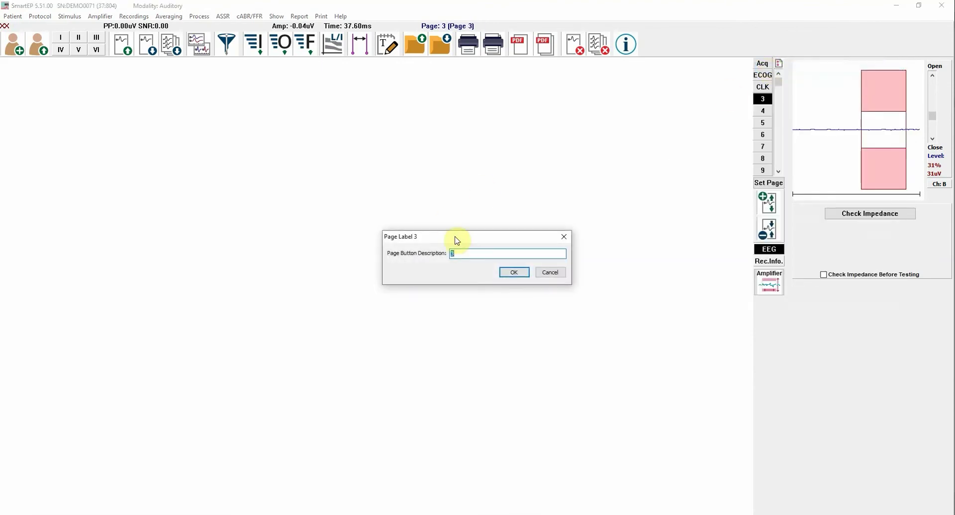
pyautogui.write('cVMP')
pyautogui.click(510, 272)
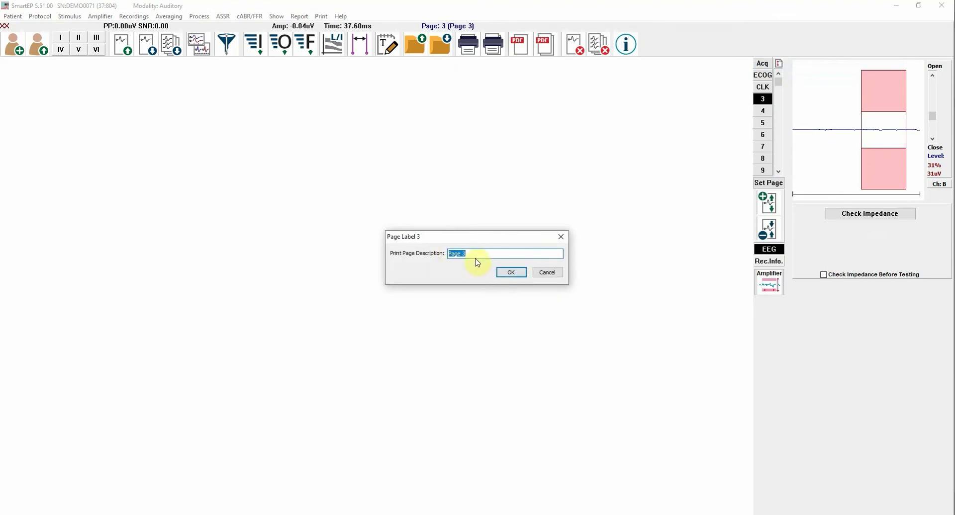
pyautogui.write('cVEMP')
pyautogui.click(513, 272)
# - Give the cVMP page a custom 100 uV scale
pyautogui.rightClick(763, 99)
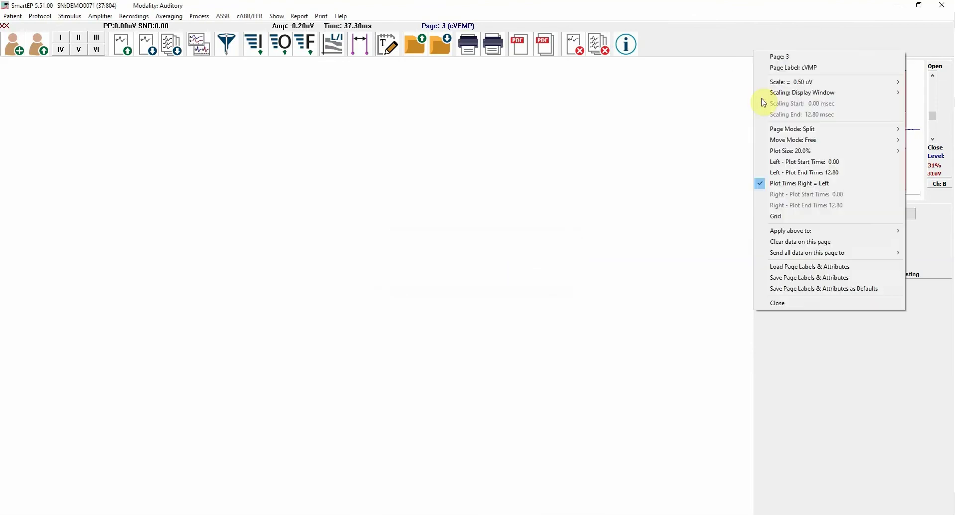
pyautogui.moveTo(775, 85)
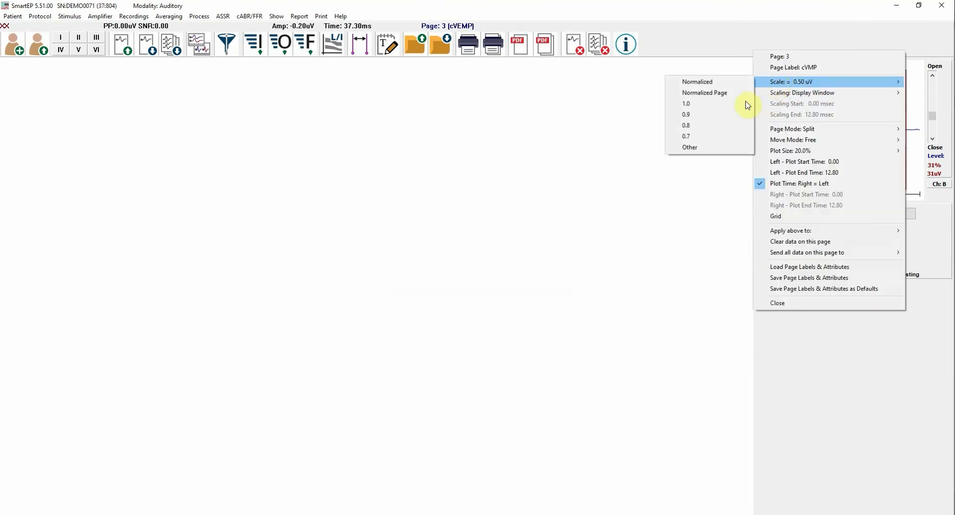
pyautogui.click(708, 147)
pyautogui.write('100')
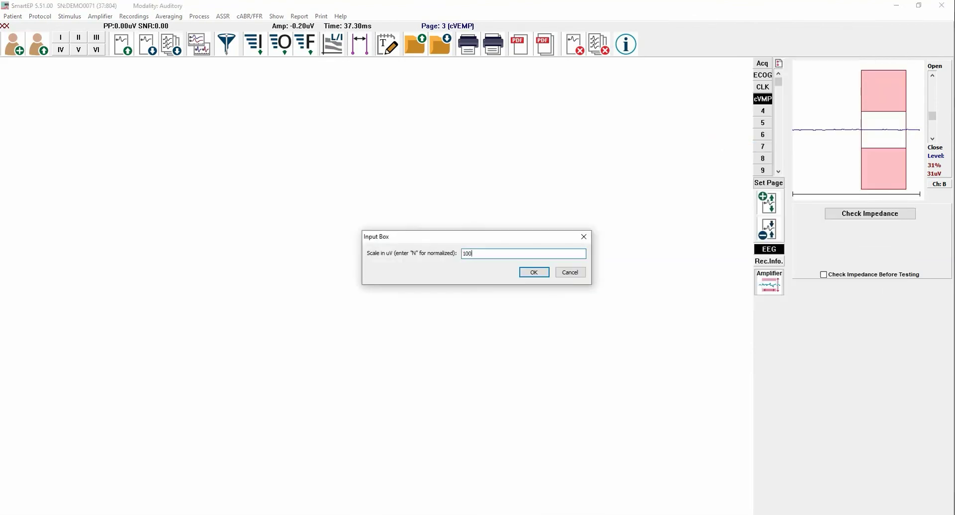
pyautogui.click(533, 272)
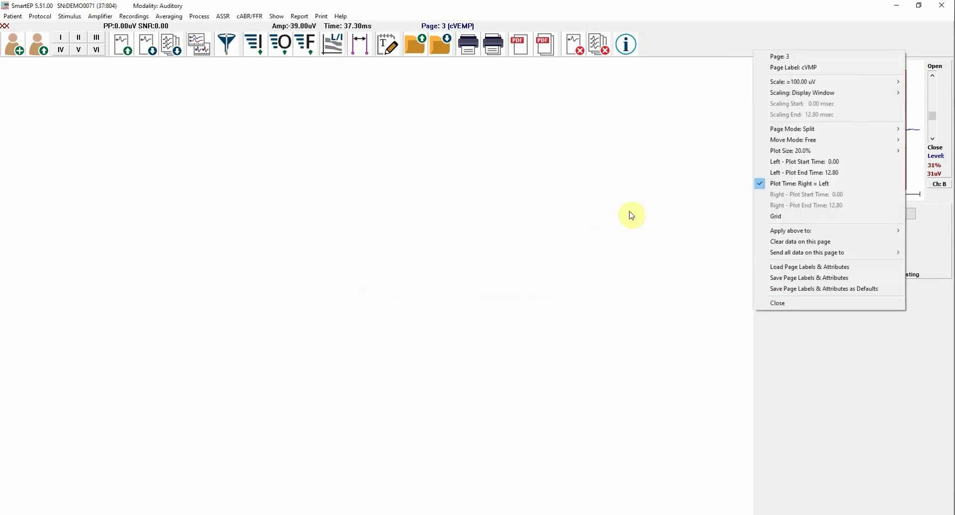
# - Set the cVMP left plot window from -30 ms to 50 ms
pyautogui.click(801, 162)
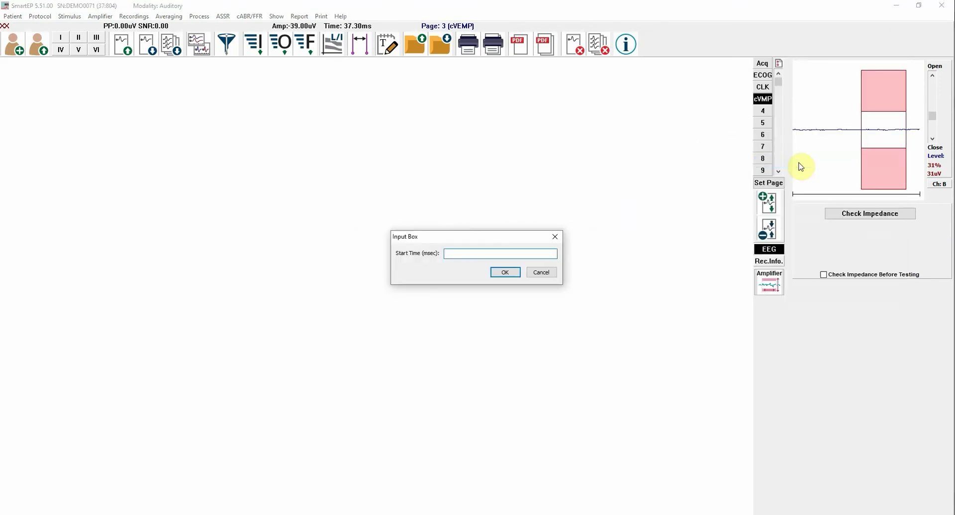
pyautogui.write('-30')
pyautogui.click(514, 275)
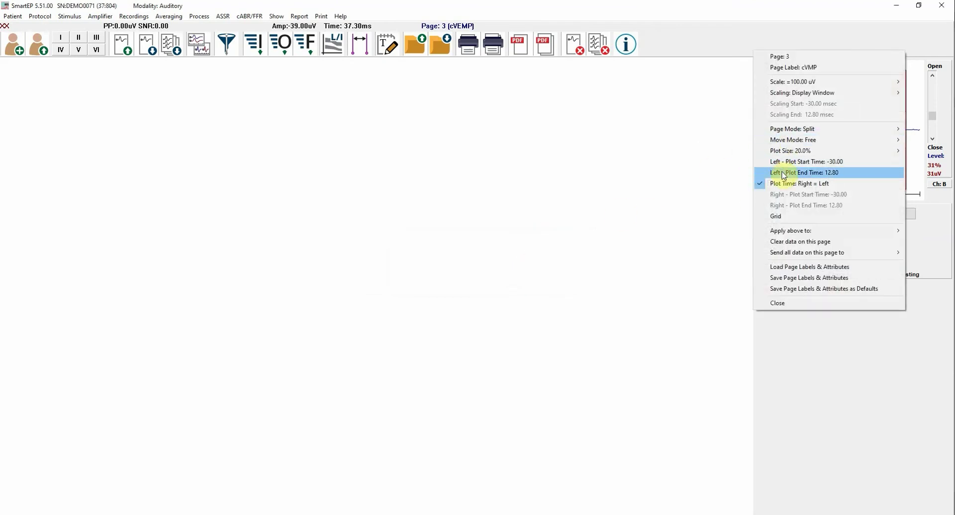
pyautogui.click(833, 174)
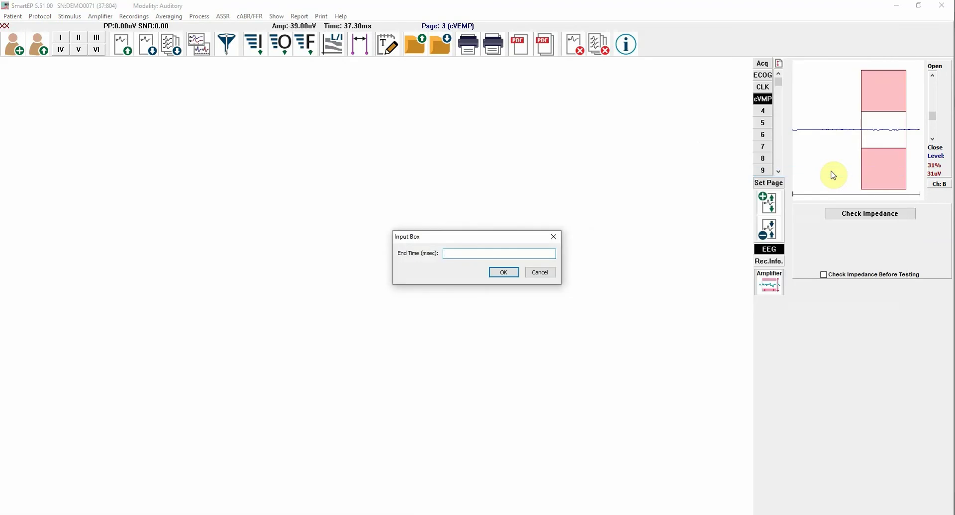
pyautogui.write('50')
pyautogui.press('Return')
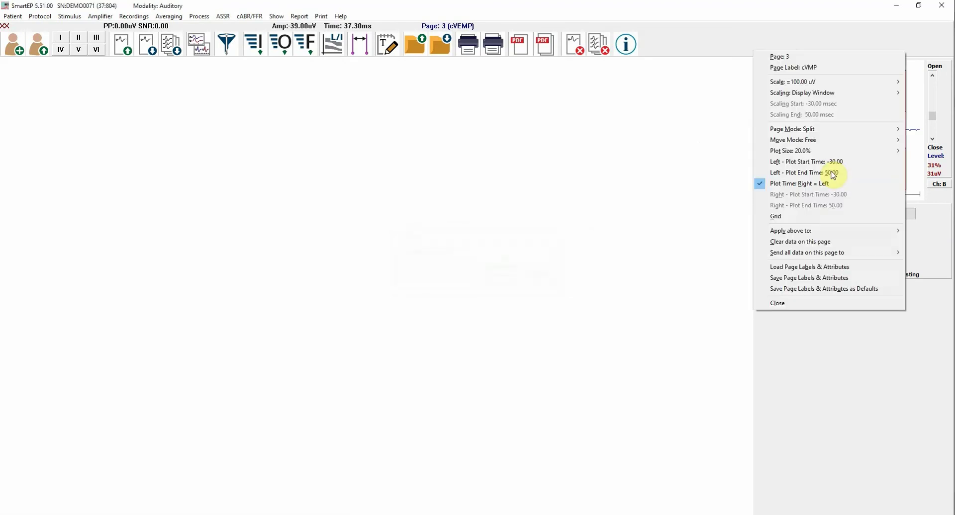
pyautogui.click(846, 322)
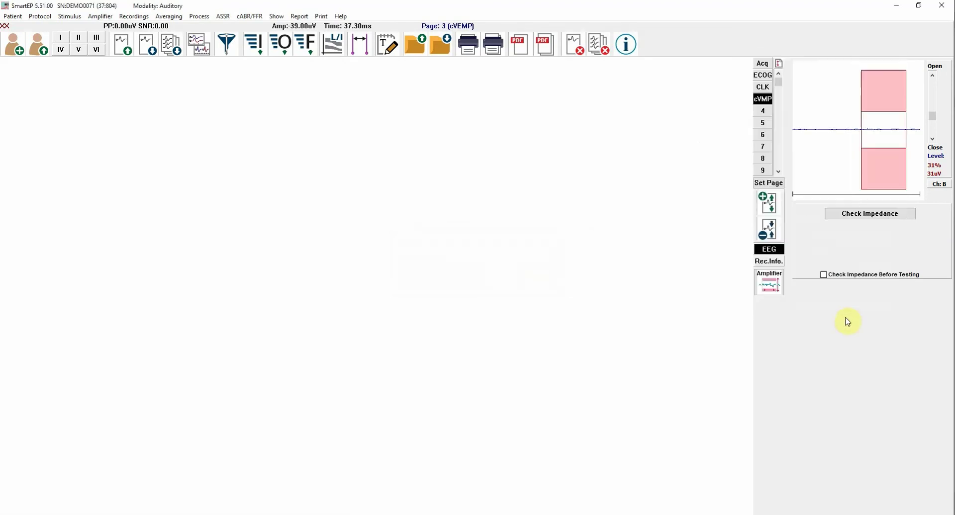
# - Label page 4 oVMP with the printed description oVEMP
pyautogui.rightClick(768, 114)
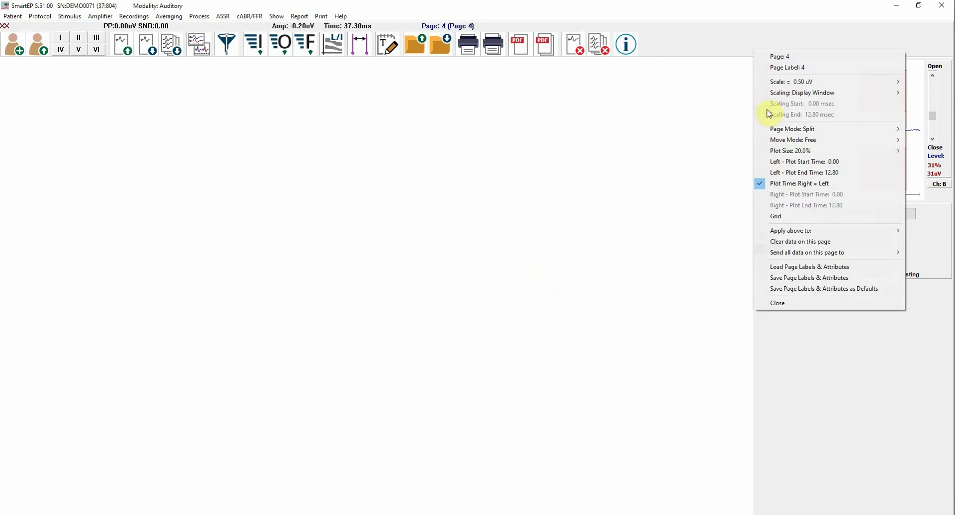
pyautogui.click(779, 68)
pyautogui.click(454, 253)
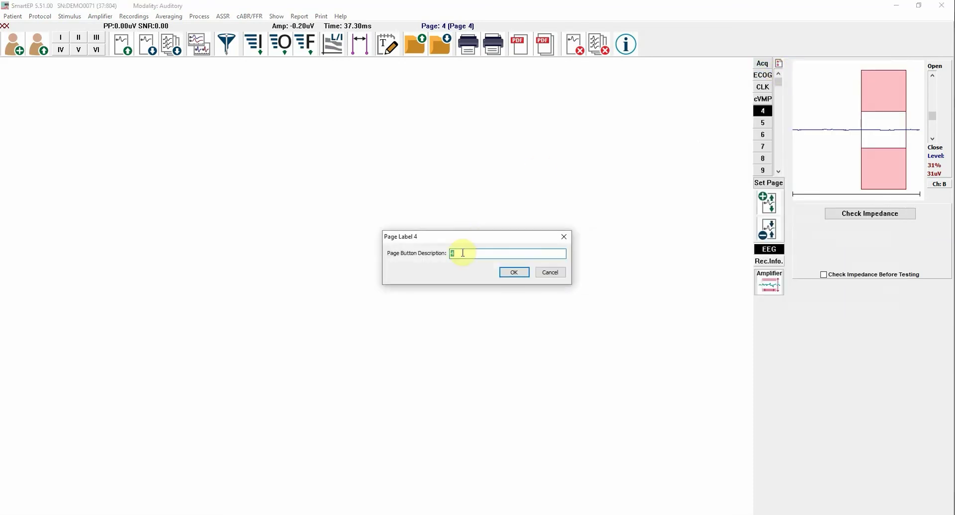
pyautogui.write('oVMP')
pyautogui.click(507, 274)
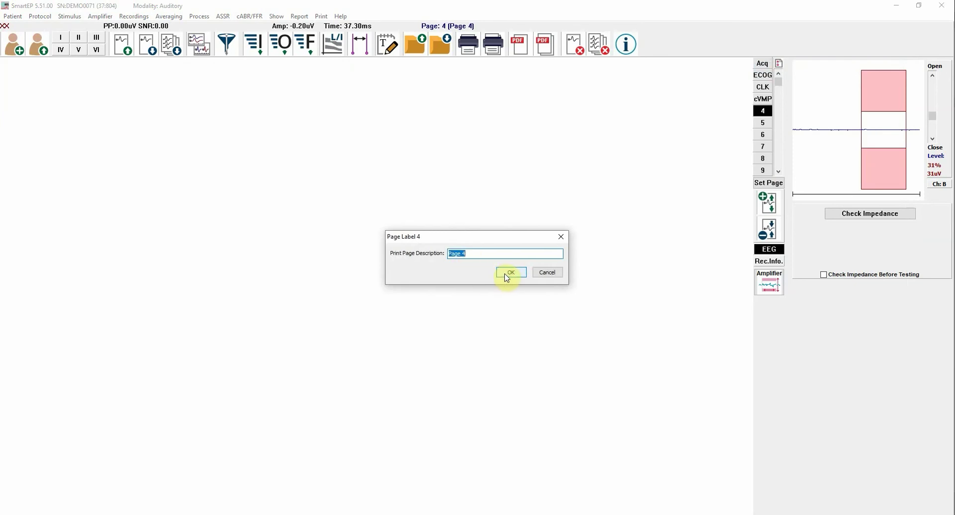
pyautogui.write('oVEMP')
pyautogui.click(512, 271)
# - Give the oVMP page a custom 10 uV scale
pyautogui.rightClick(762, 114)
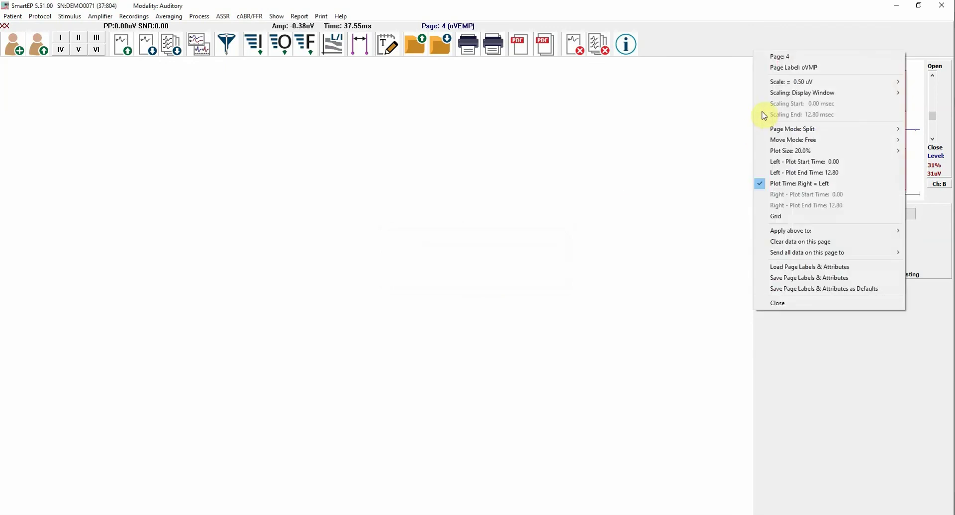
pyautogui.moveTo(777, 82)
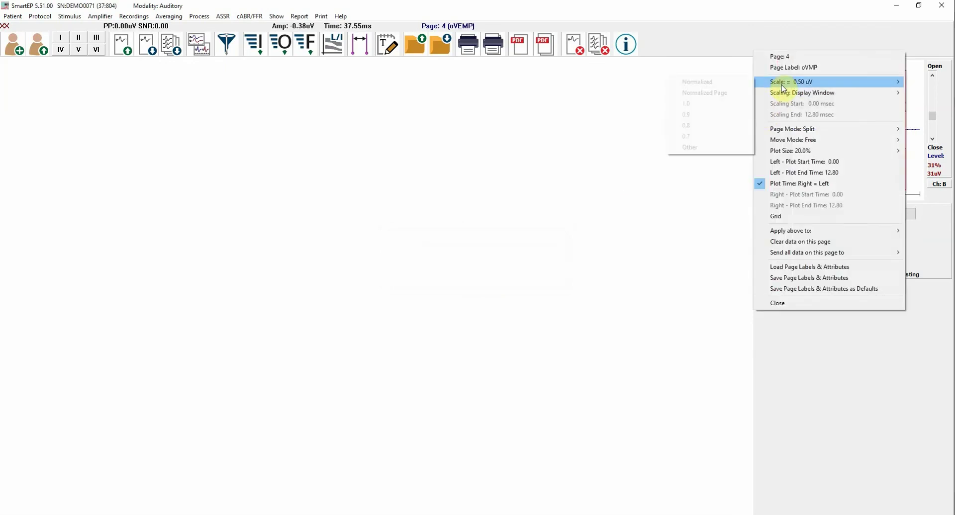
pyautogui.click(704, 148)
pyautogui.write('10')
pyautogui.press('Return')
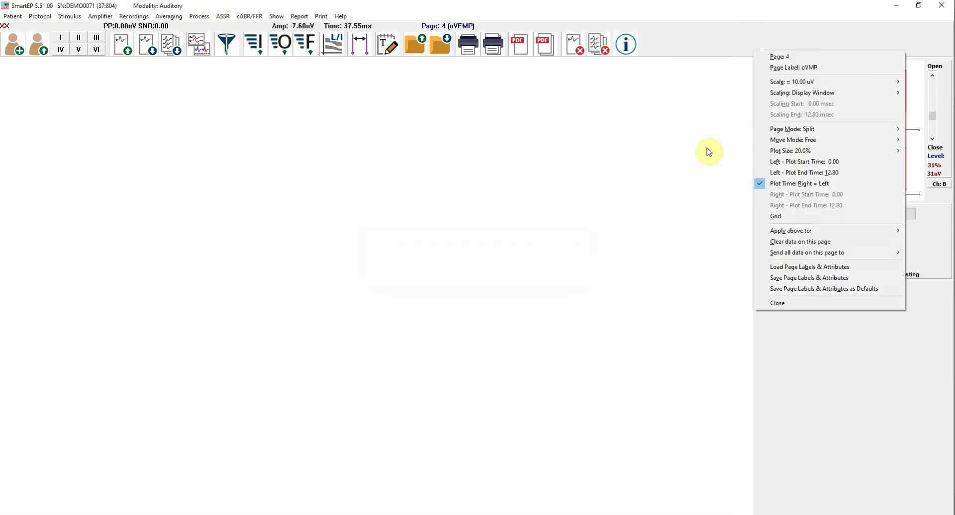
# - Set the oVMP left plot window from -30 ms to 50 ms
pyautogui.click(776, 164)
pyautogui.write('-30')
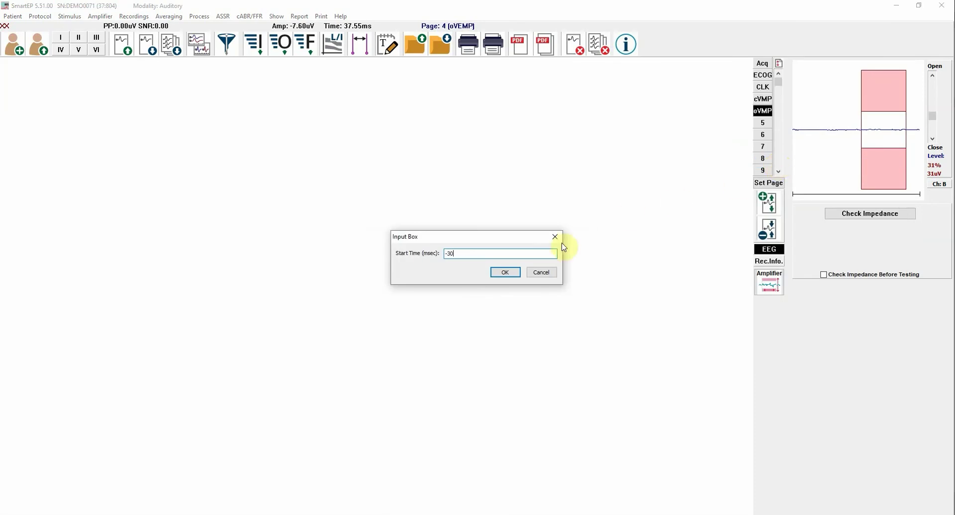
pyautogui.click(504, 272)
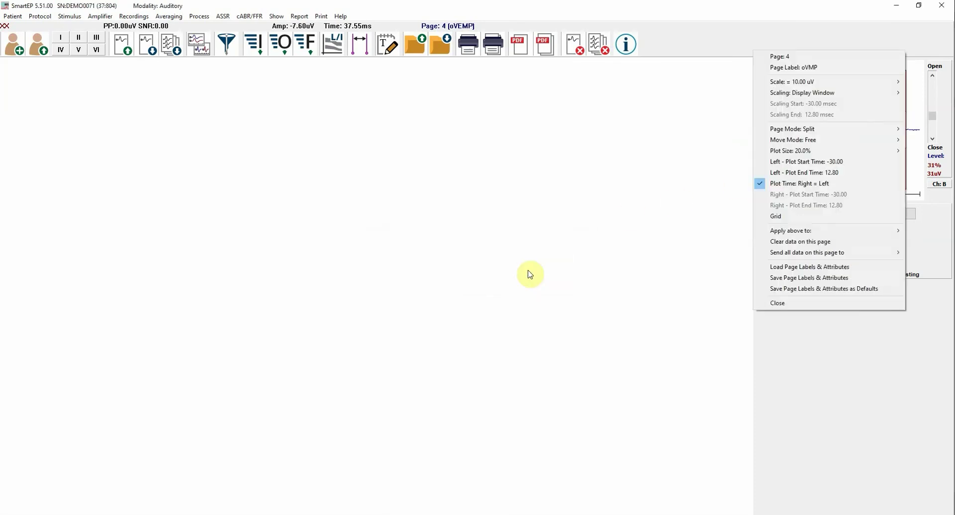
pyautogui.click(791, 178)
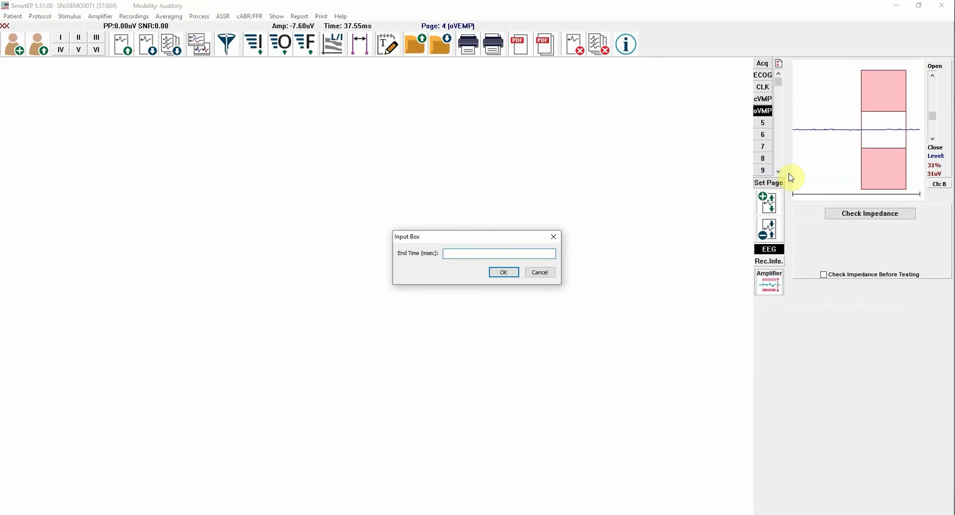
pyautogui.write('50')
pyautogui.press('Return')
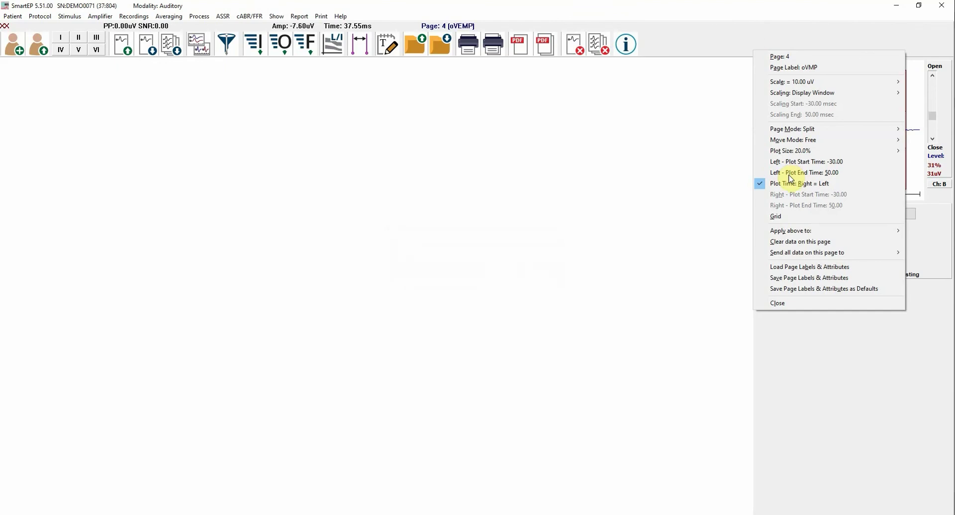
# - Save the page labels and attributes as VestibularAssessment.PLS in Settings_EP
pyautogui.click(822, 279)
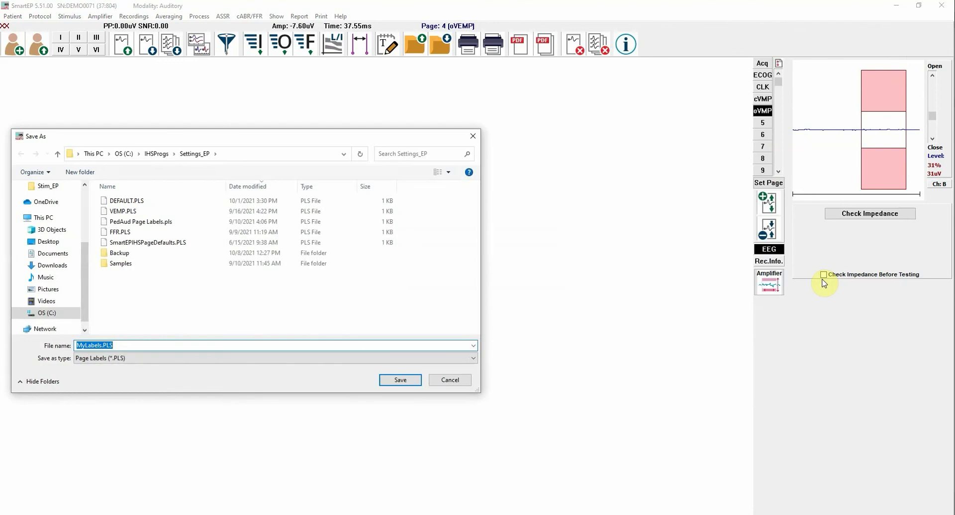
pyautogui.write('V')
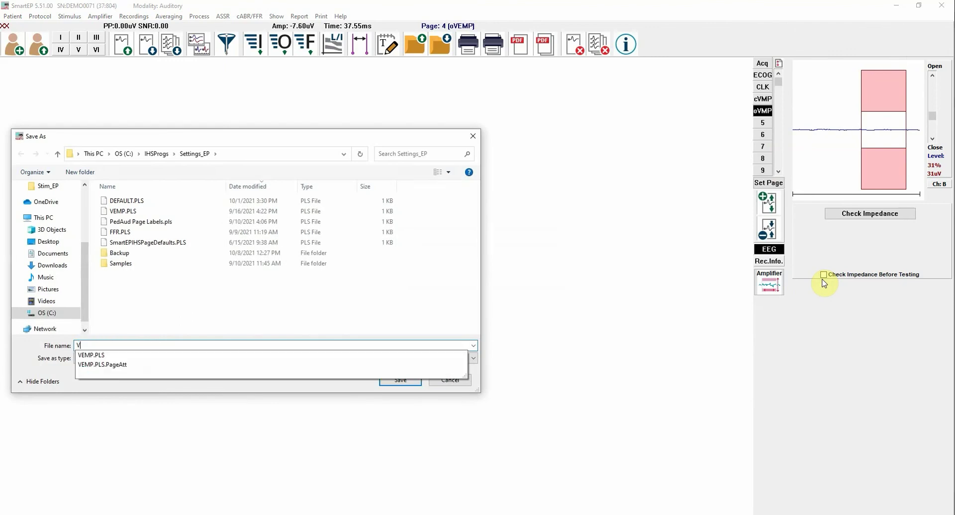
pyautogui.write('estibu')
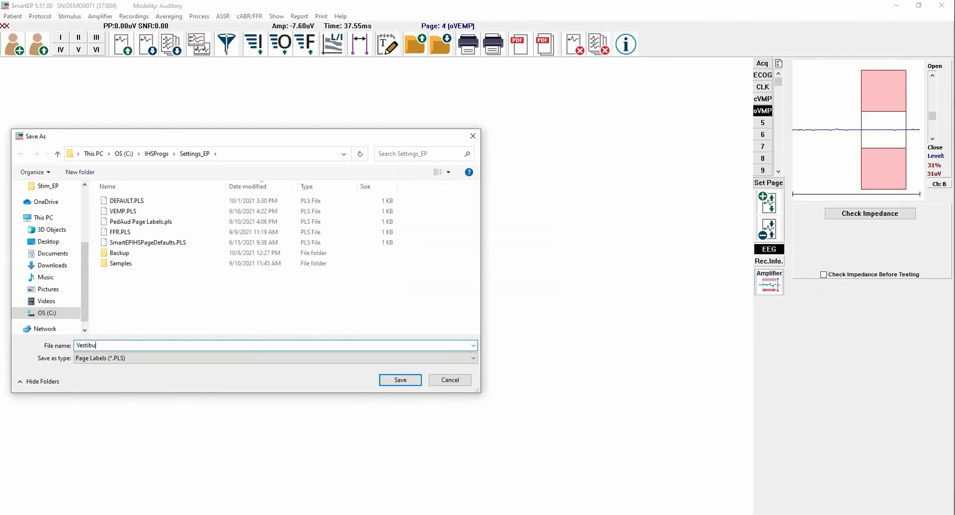
pyautogui.write('larAssessment')
pyautogui.click(411, 382)
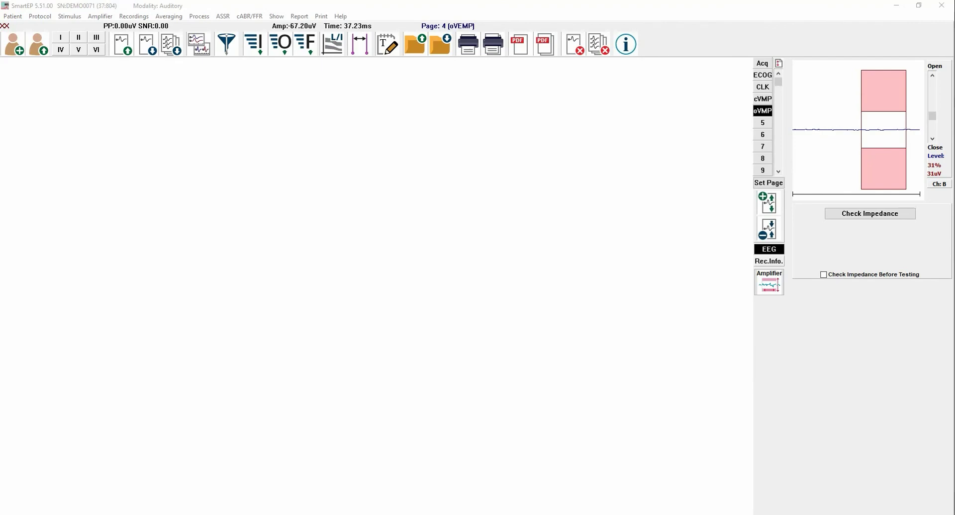
# - Load the PedAud Page Labels.pls page label set
pyautogui.click(763, 183)
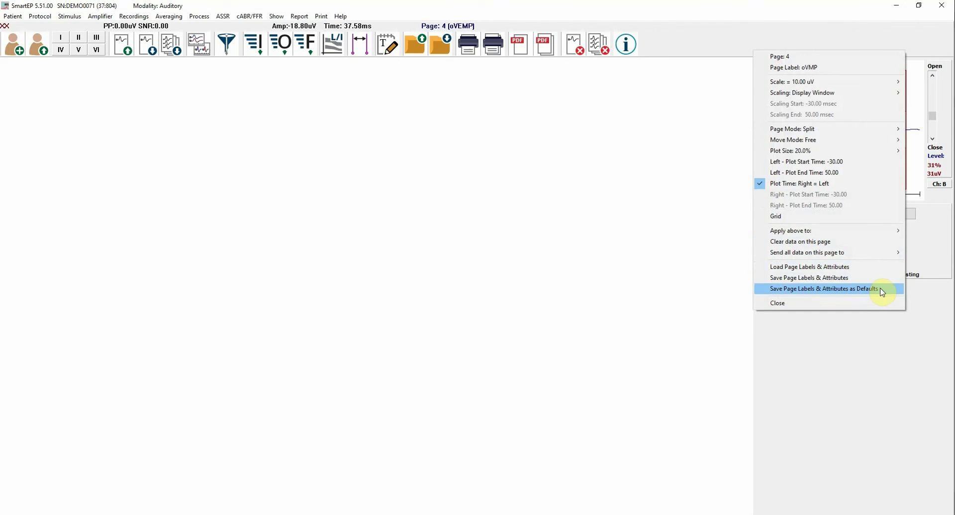
pyautogui.click(859, 271)
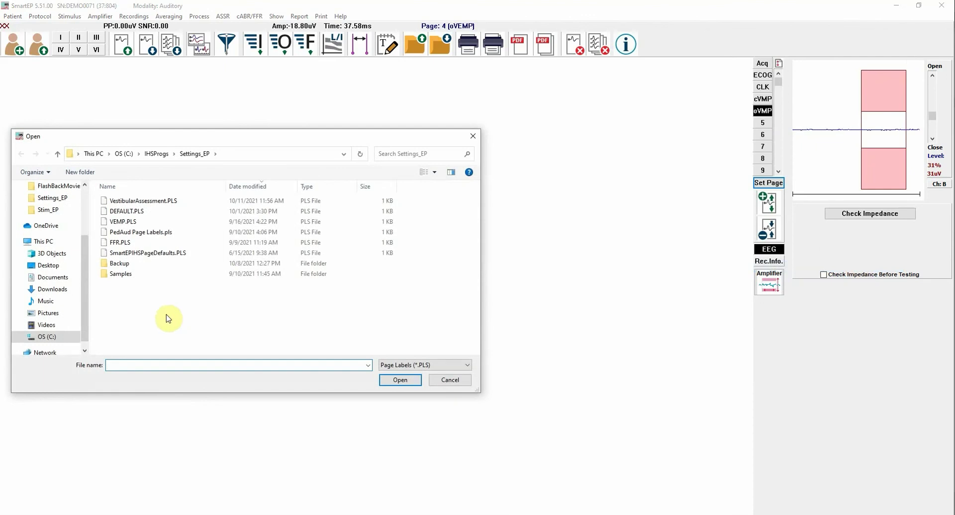
pyautogui.click(135, 234)
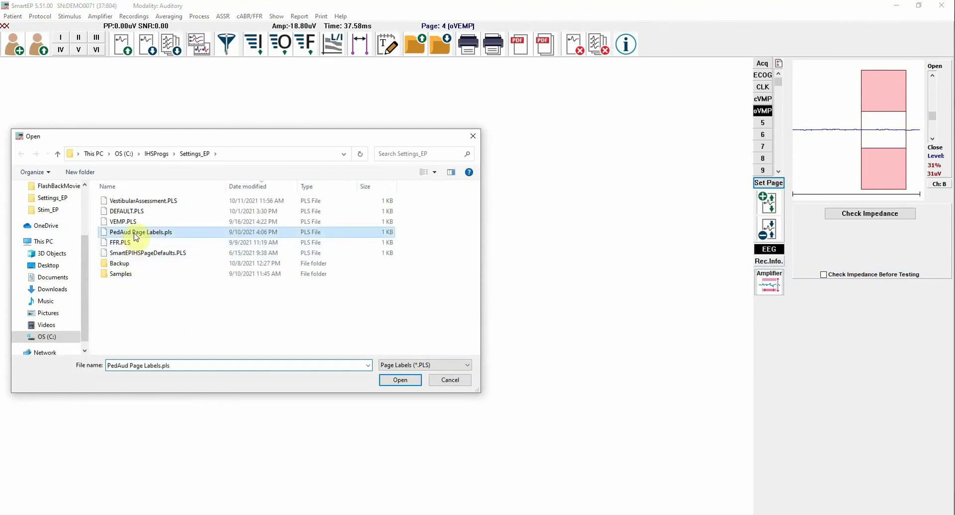
pyautogui.click(397, 380)
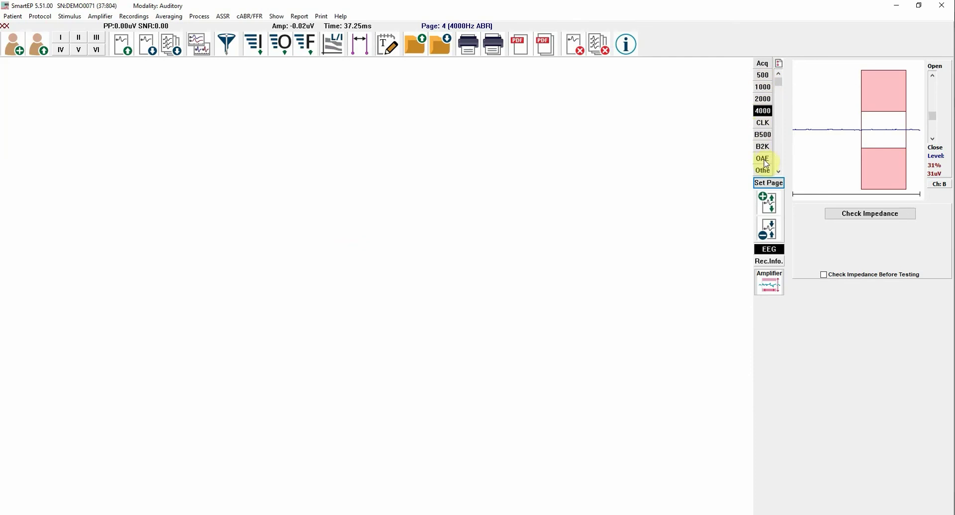
# - Load the FFR.PLS page label set, then bring up the label file chooser again
pyautogui.click(769, 183)
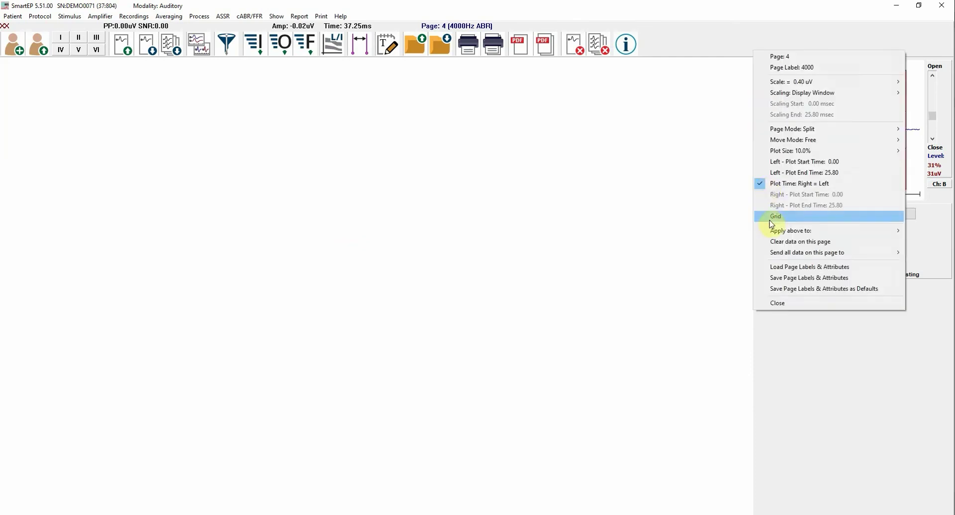
pyautogui.click(782, 271)
pyautogui.click(137, 242)
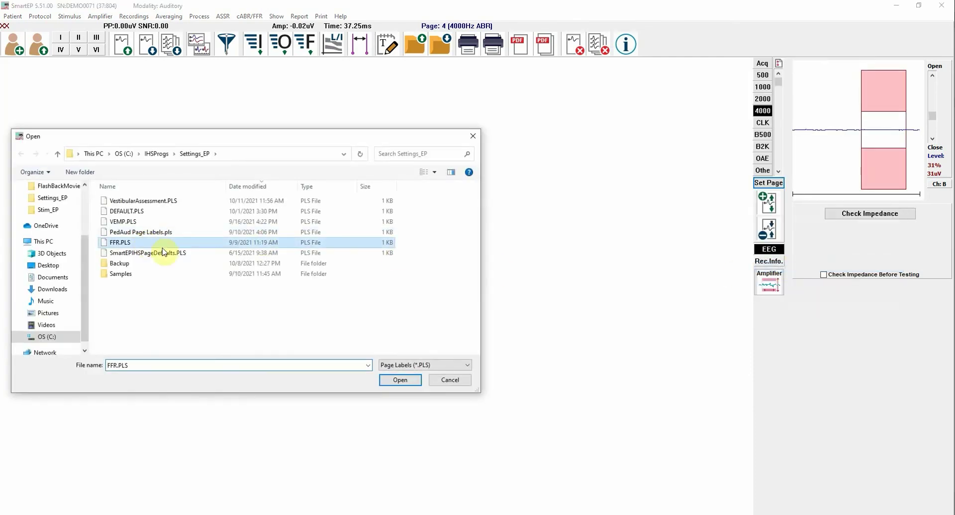
pyautogui.click(395, 380)
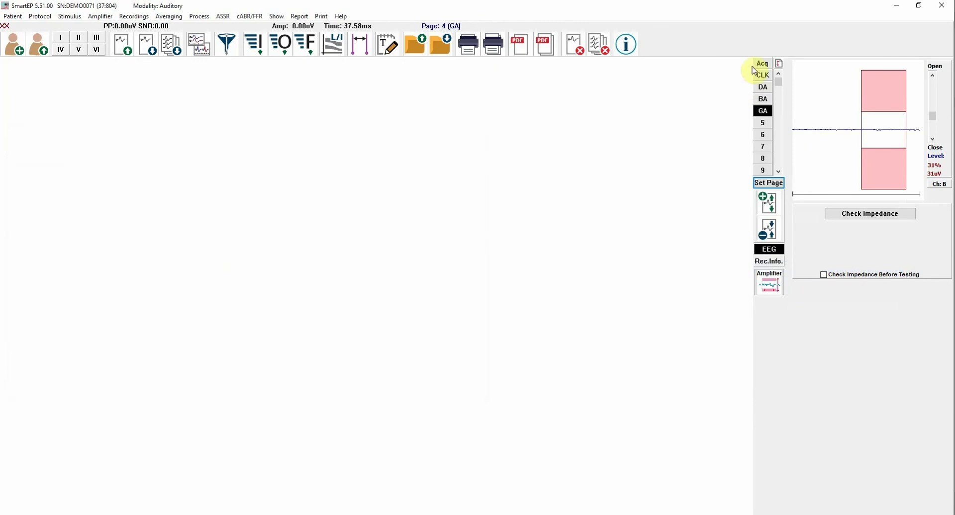
pyautogui.click(762, 183)
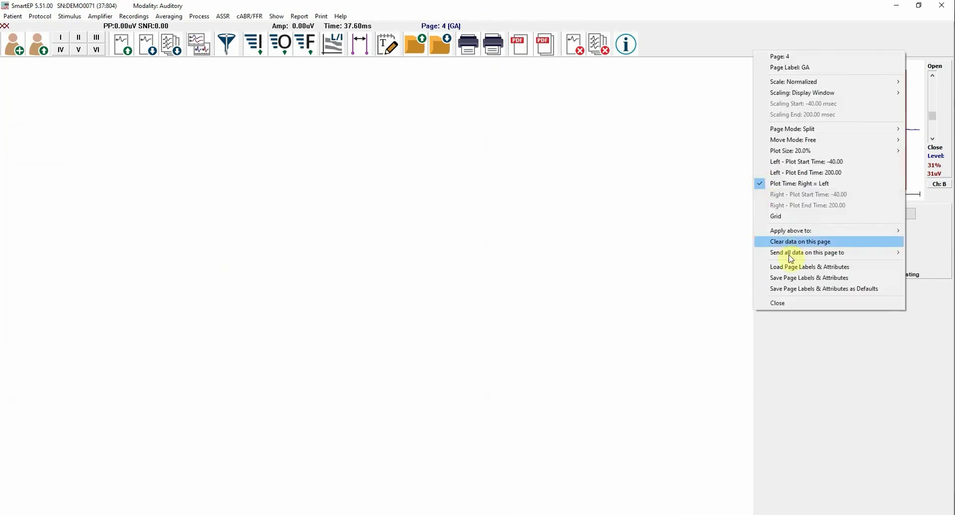
pyautogui.click(790, 268)
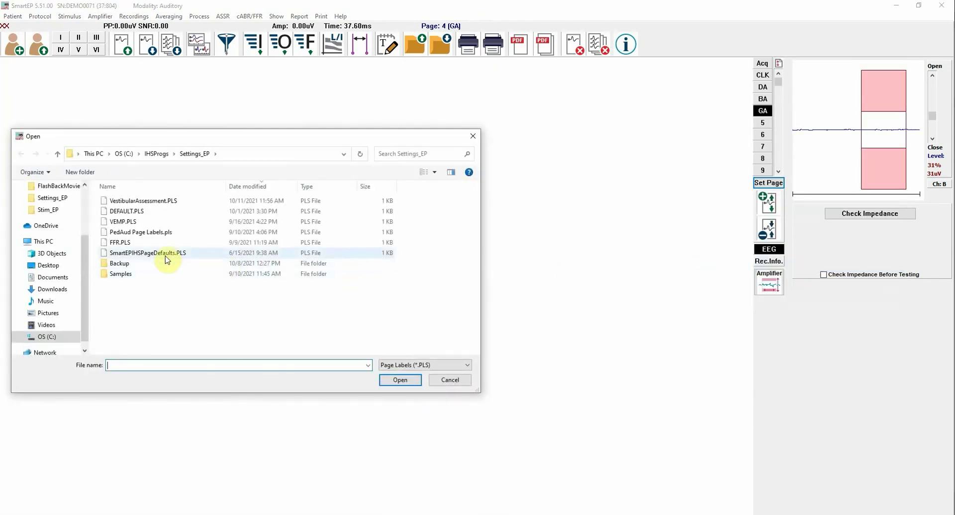